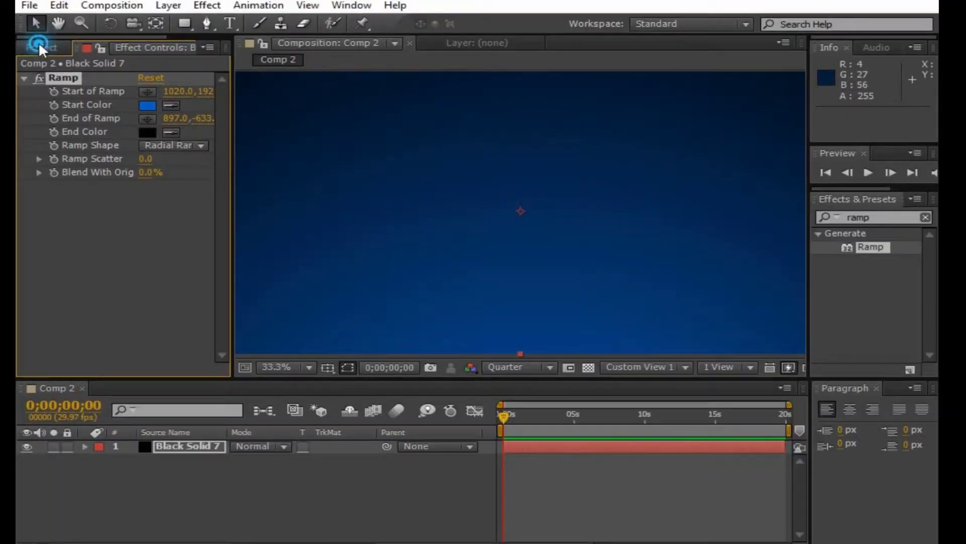
Step: Switch to the Project panel and select the ae.png logo image
left_click(39, 41)
left_click(87, 188)
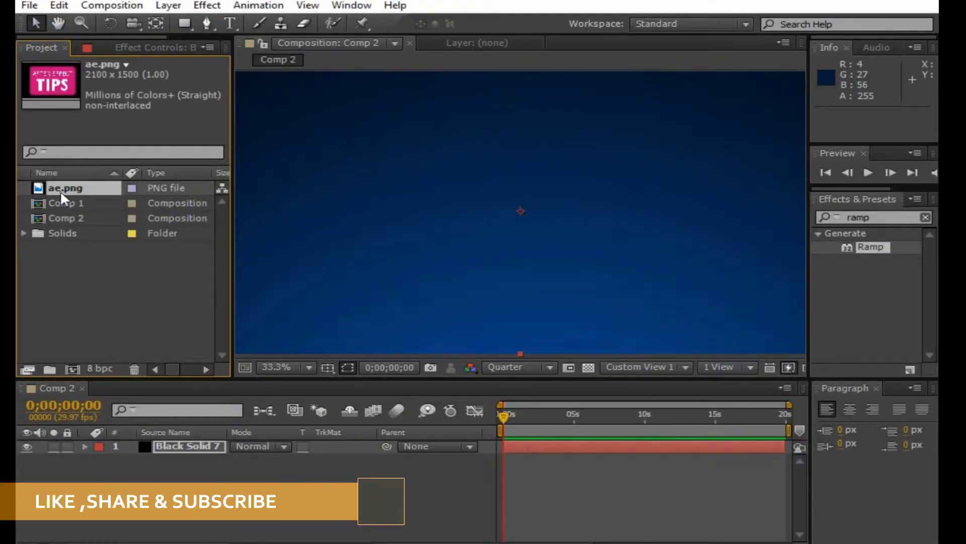
Step: Add ae.png to Comp 2 above Black Solid 7 and shrink it to a small centred logo
left_click_drag(61, 190, 168, 441)
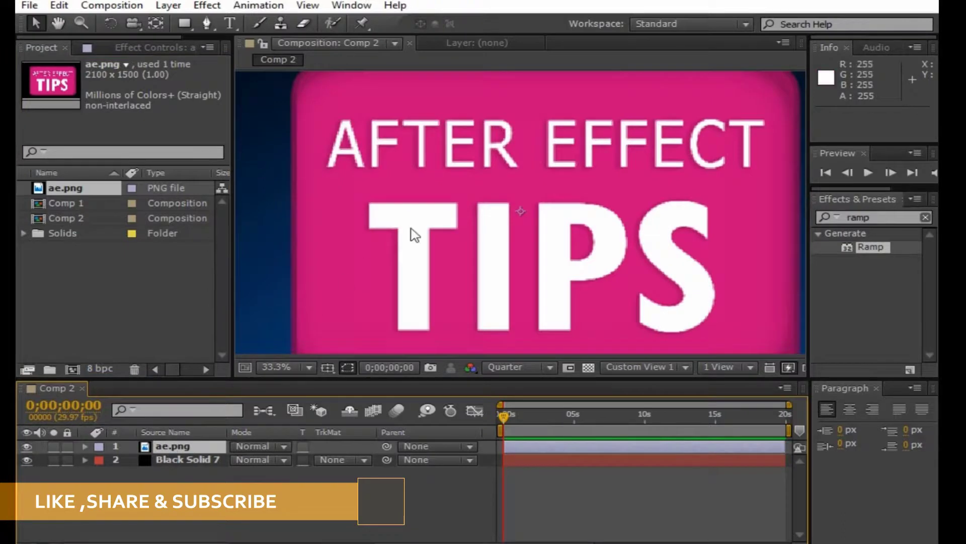
key("comma")
key("comma")
left_click_drag(362, 113, 479, 197)
left_click(411, 198)
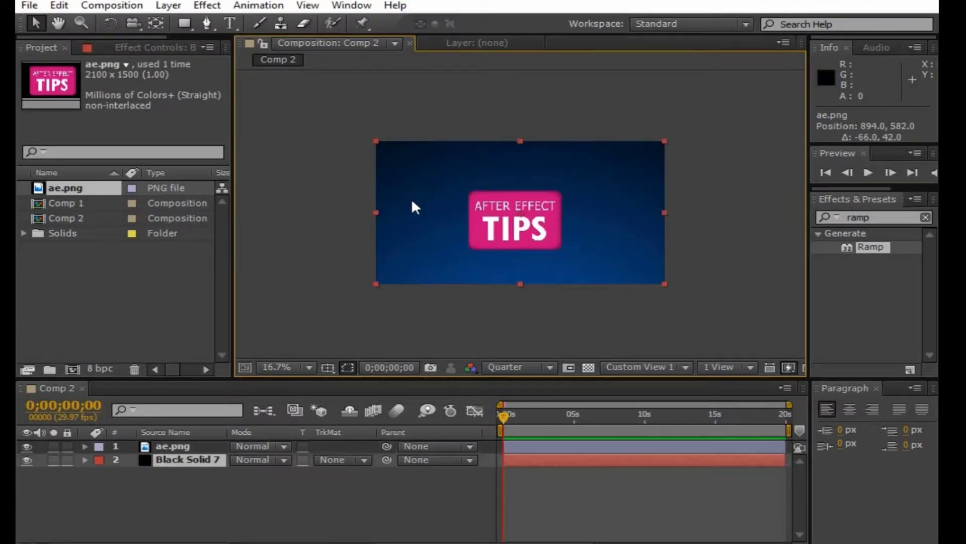
left_click(179, 446)
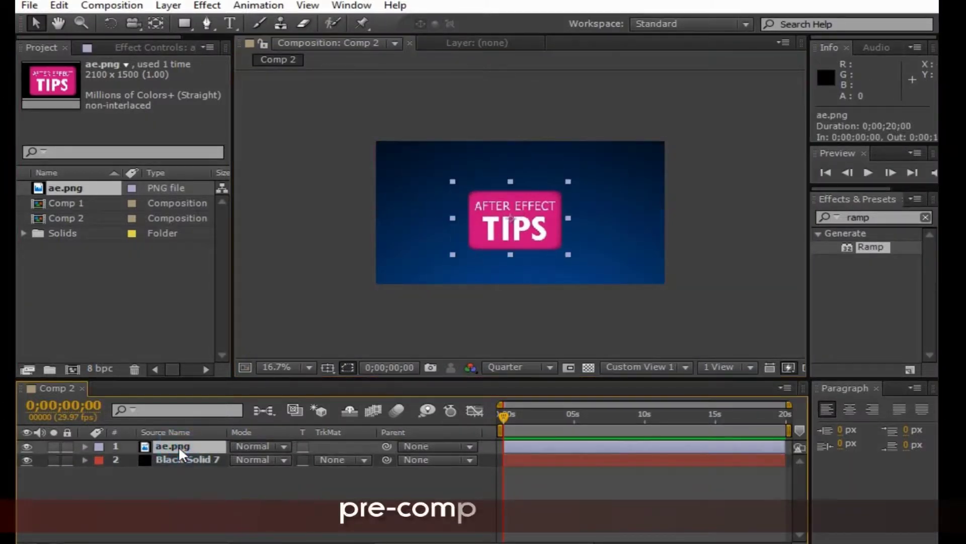
Step: Pre-compose the ae.png layer into a new composition named 'logo'
right_click(182, 446)
left_click(204, 455)
left_click(324, 231)
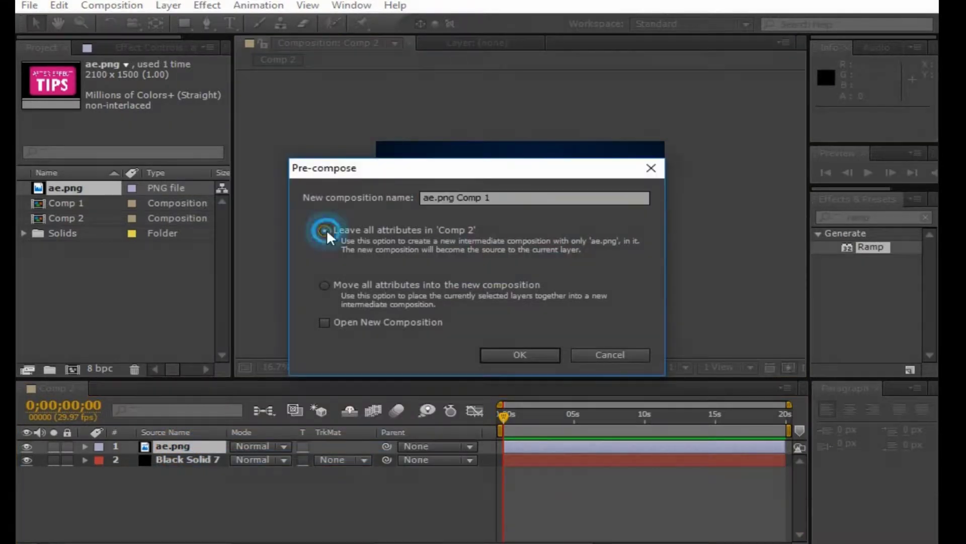
left_click_drag(497, 197, 407, 195)
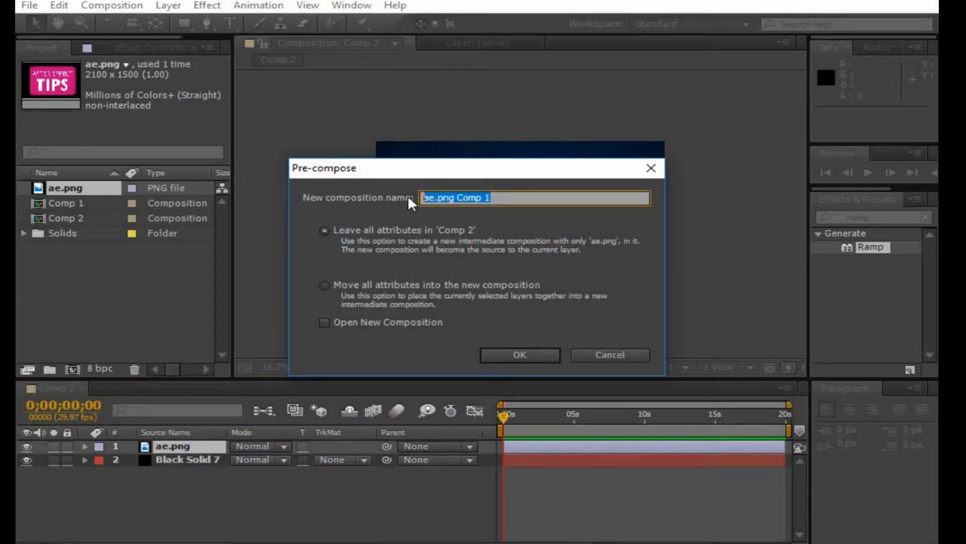
type("logo")
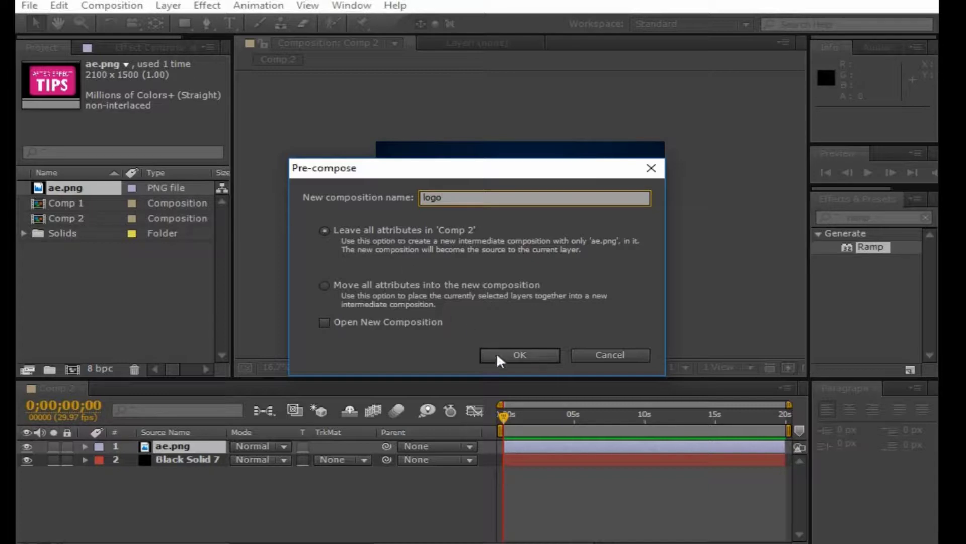
left_click(497, 354)
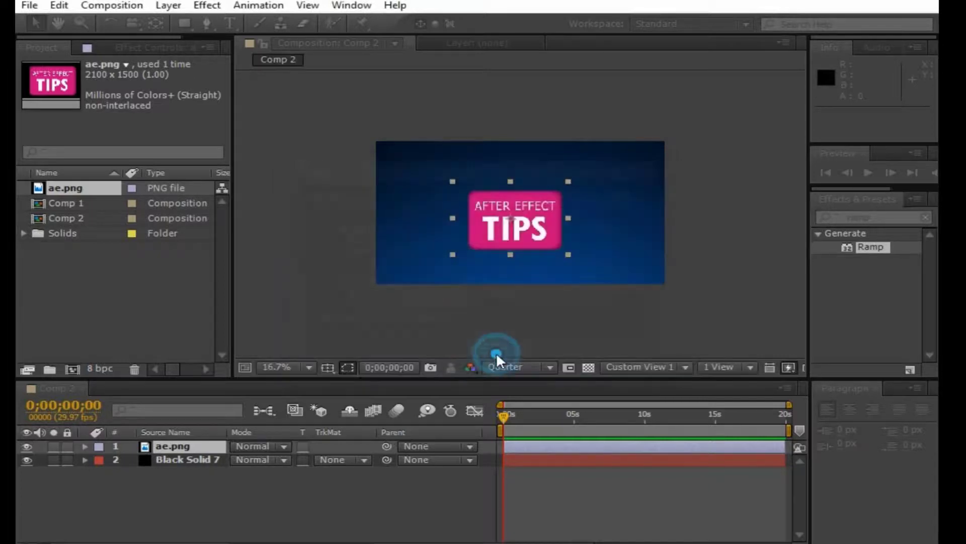
Step: Pre-compose the logo layer again into 'logo Comp 1', then open the inner 'logo' composition
right_click(214, 443)
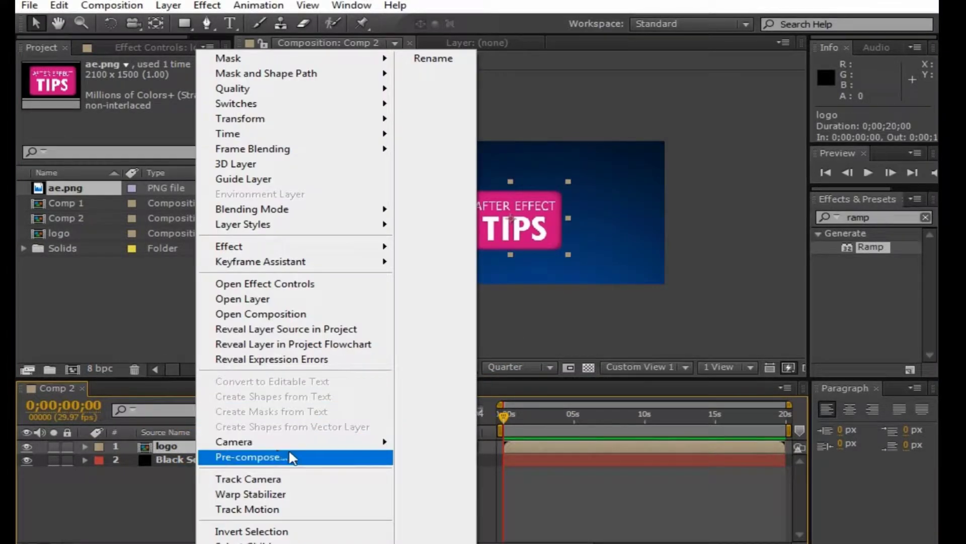
left_click(356, 457)
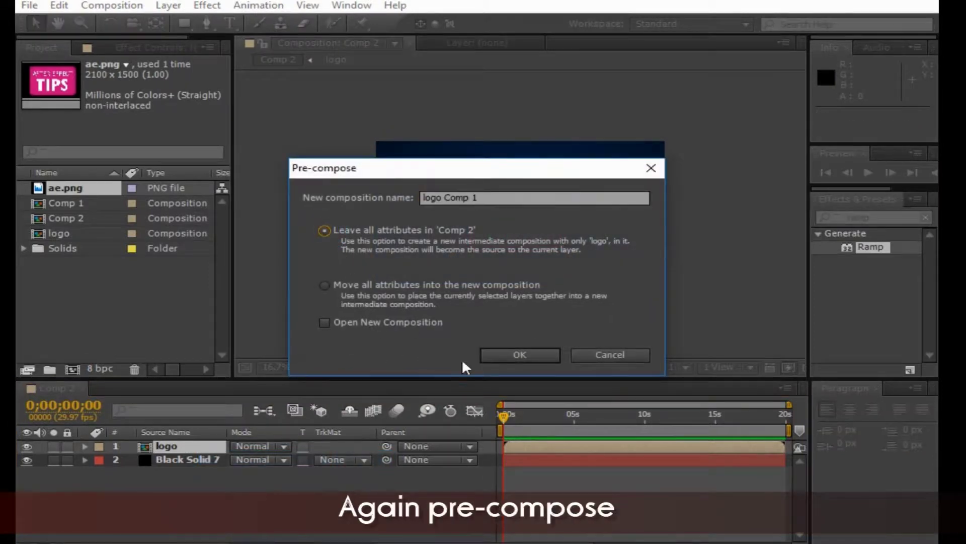
left_click(499, 355)
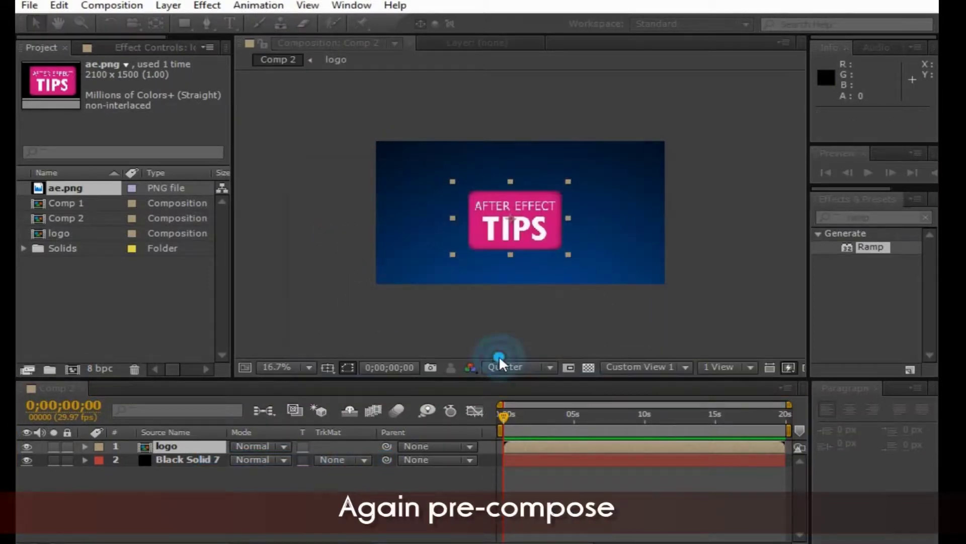
double_click(174, 448)
double_click(174, 446)
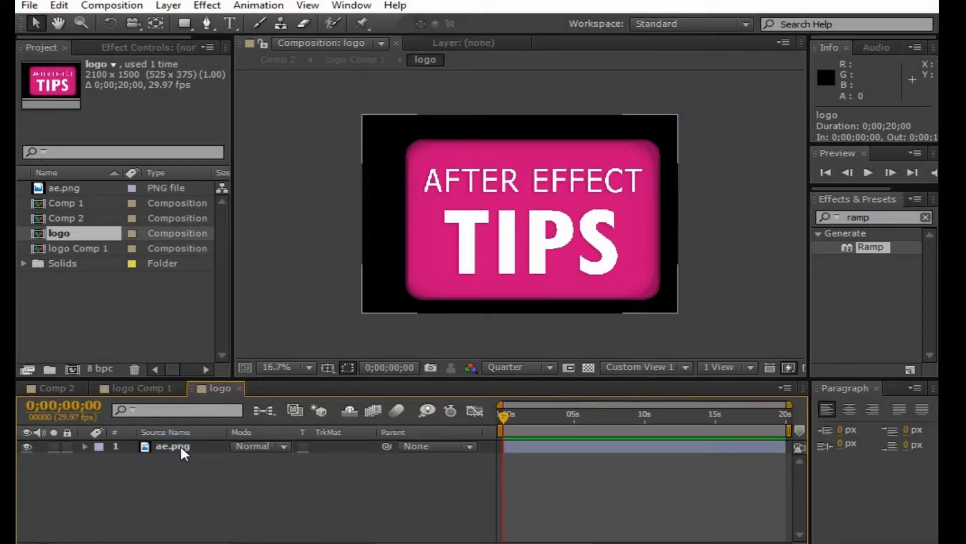
Step: Draw a narrow rectangular Mask 1 on ae.png left of the logo, with the playhead near 3 seconds
left_click(174, 445)
left_click(190, 26)
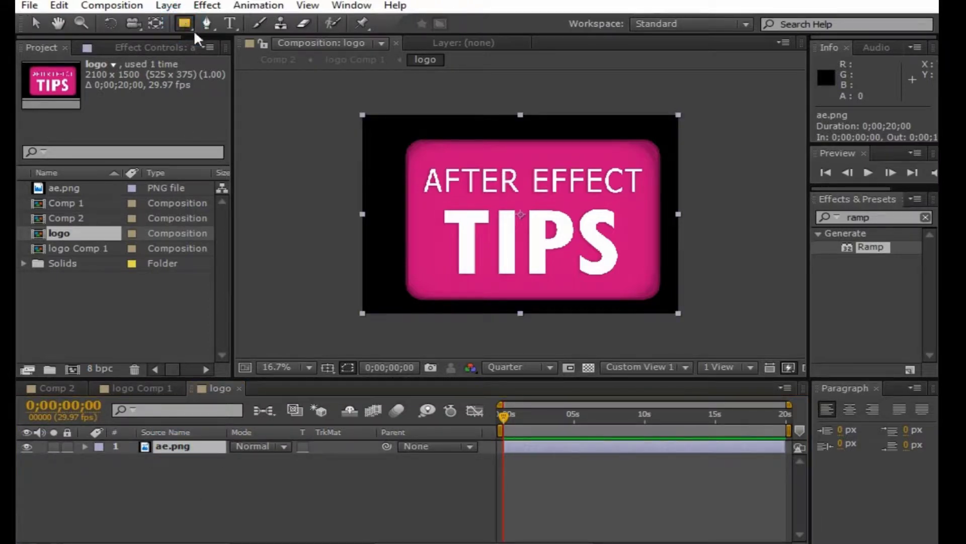
left_click_drag(298, 86, 362, 337)
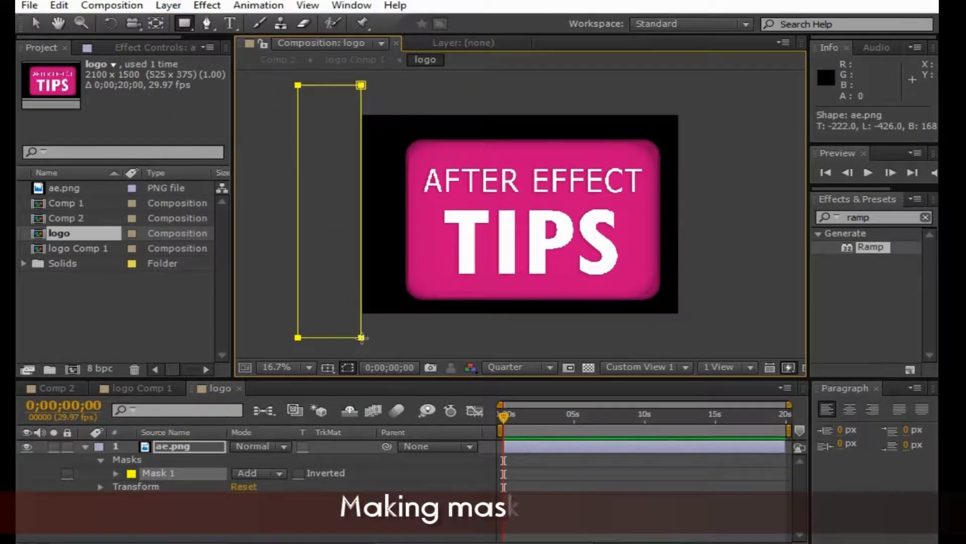
left_click_drag(362, 338, 336, 344)
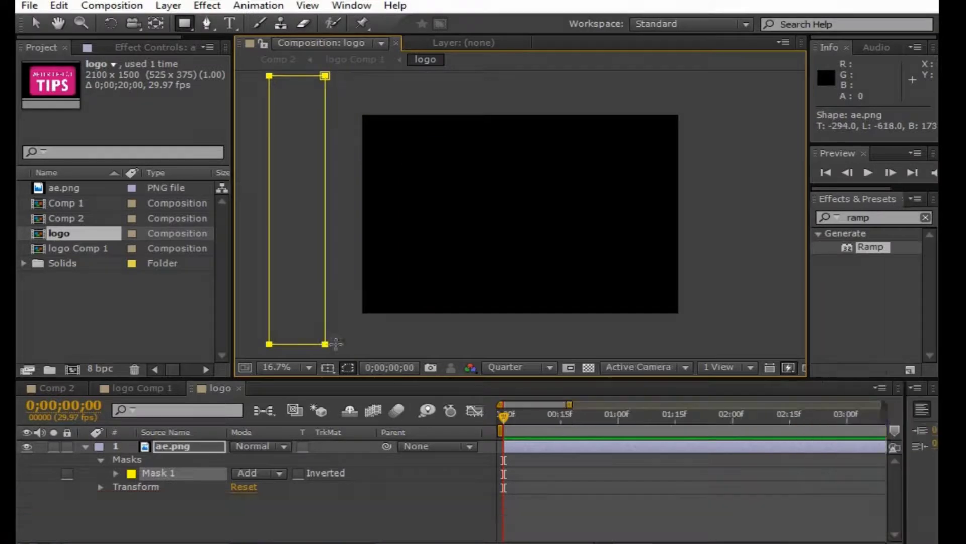
left_click_drag(503, 418, 848, 427)
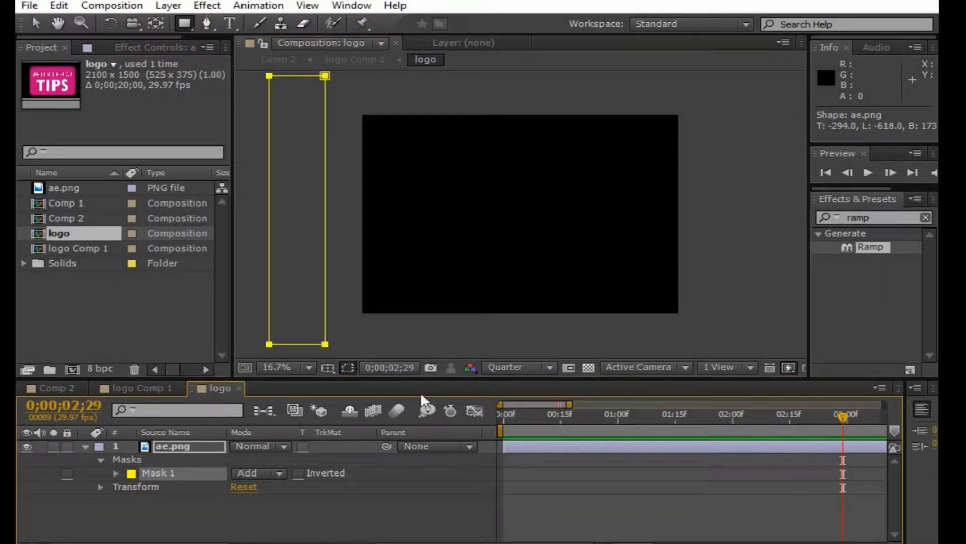
Step: Keyframe Mask 1's path, then at 0;00;00;14 move the mask fully right of the logo
left_click(116, 473)
left_click(146, 486)
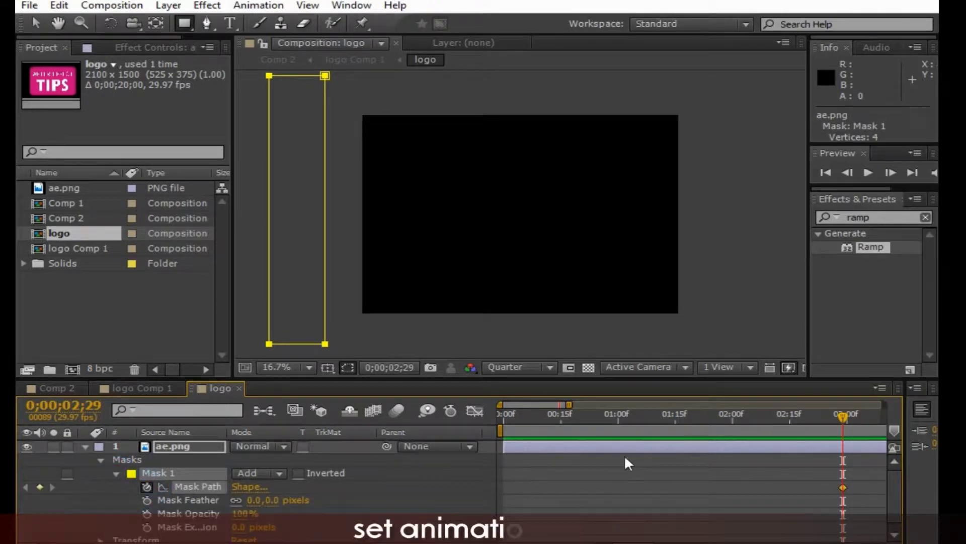
left_click_drag(858, 431, 557, 418)
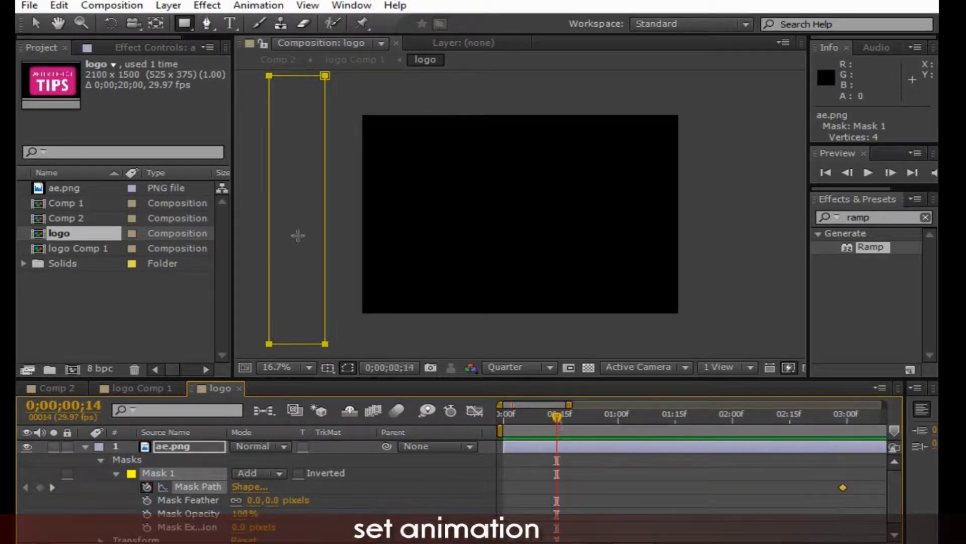
left_click(36, 25)
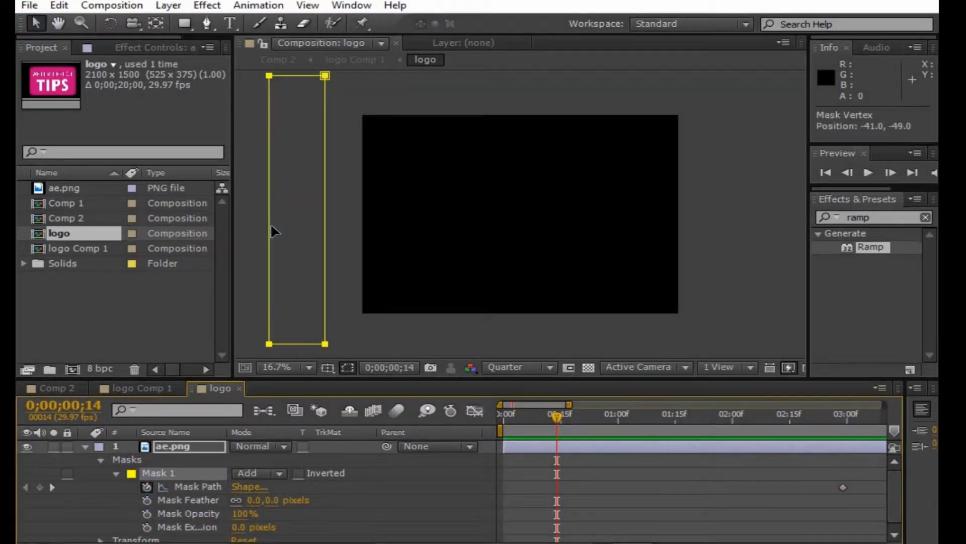
left_click_drag(272, 227, 710, 235)
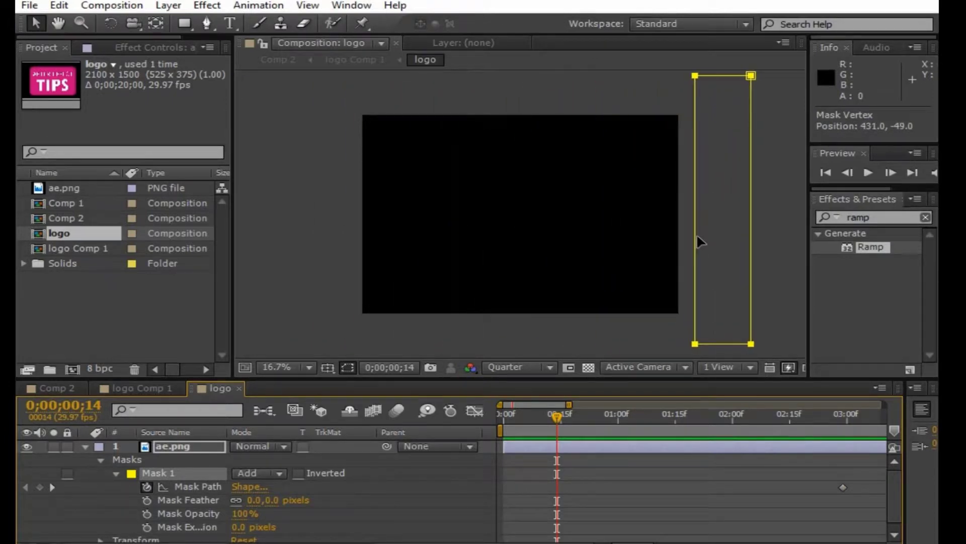
left_click_drag(555, 415, 530, 417)
Step: Move the end mask keyframe to 2 seconds and preview the right-to-left sweep
key("space")
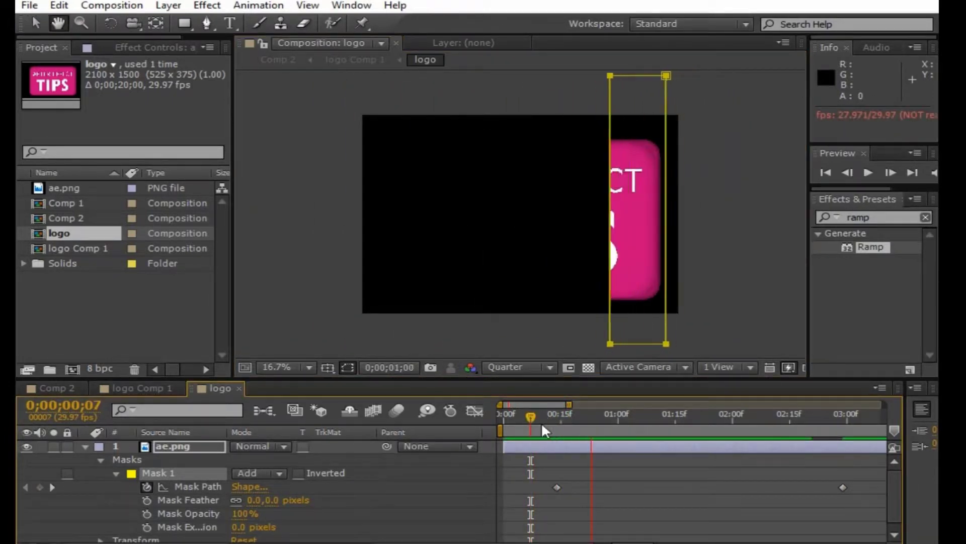
left_click_drag(812, 487, 730, 487)
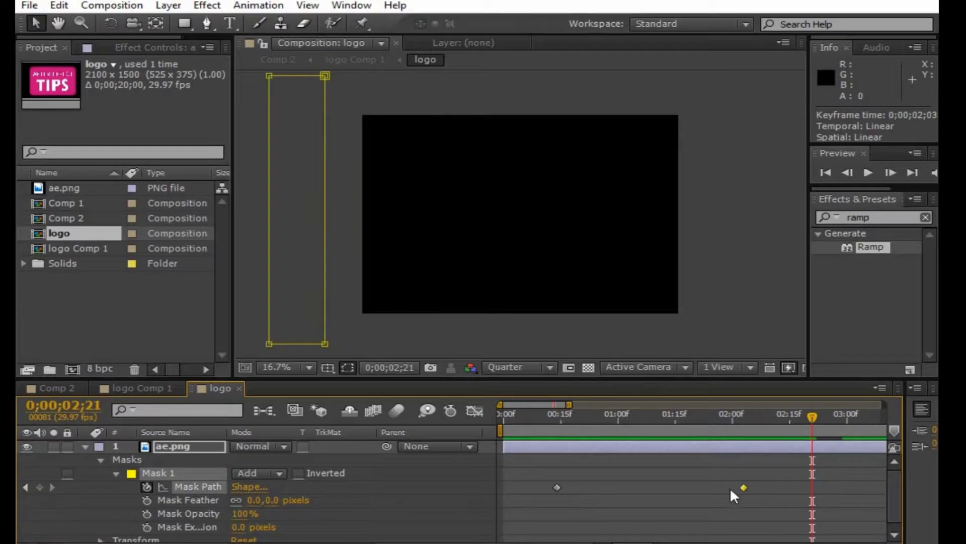
left_click_drag(802, 423, 547, 426)
key("space")
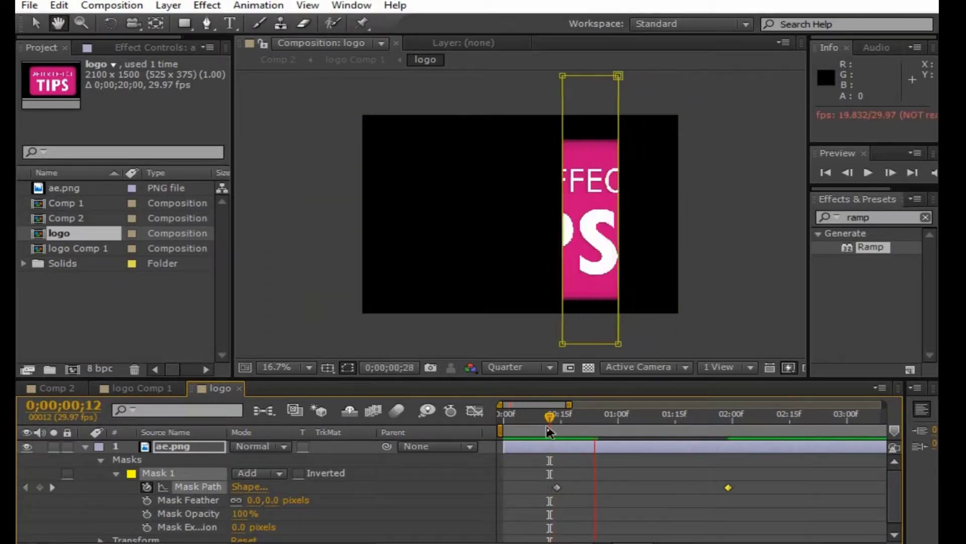
left_click(686, 424)
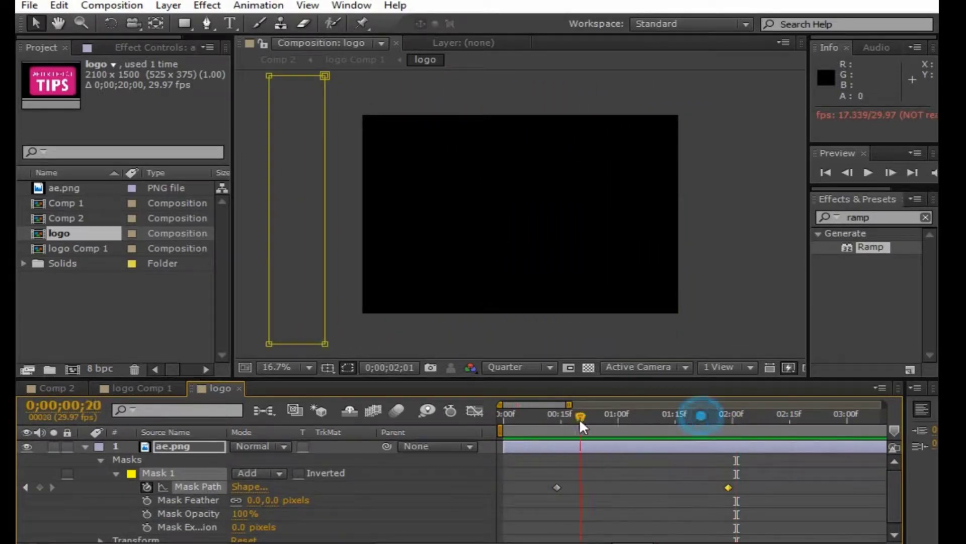
left_click_drag(684, 424, 551, 430)
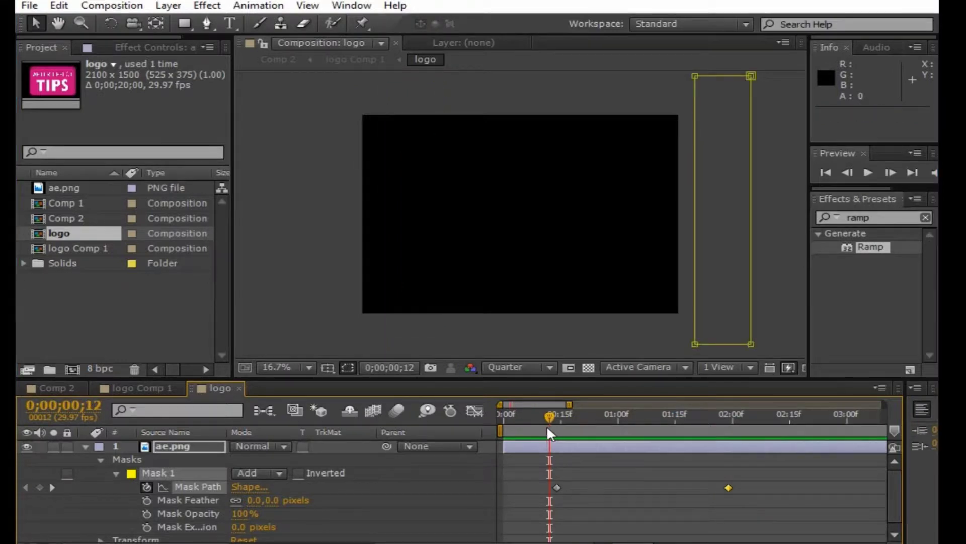
Step: Feather Mask 1 by 195 pixels and review the softened wipe
left_click_drag(272, 499, 332, 500)
key("space")
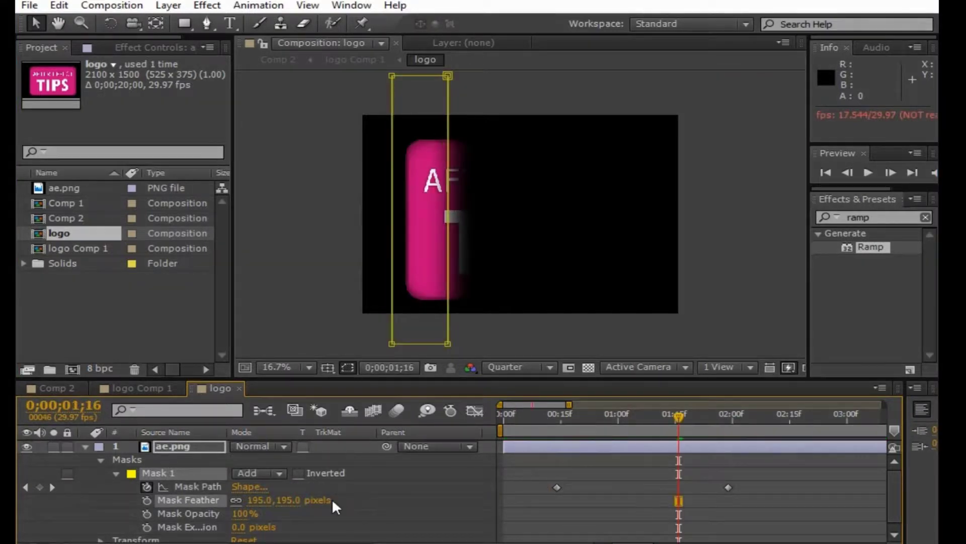
left_click_drag(677, 419, 553, 428)
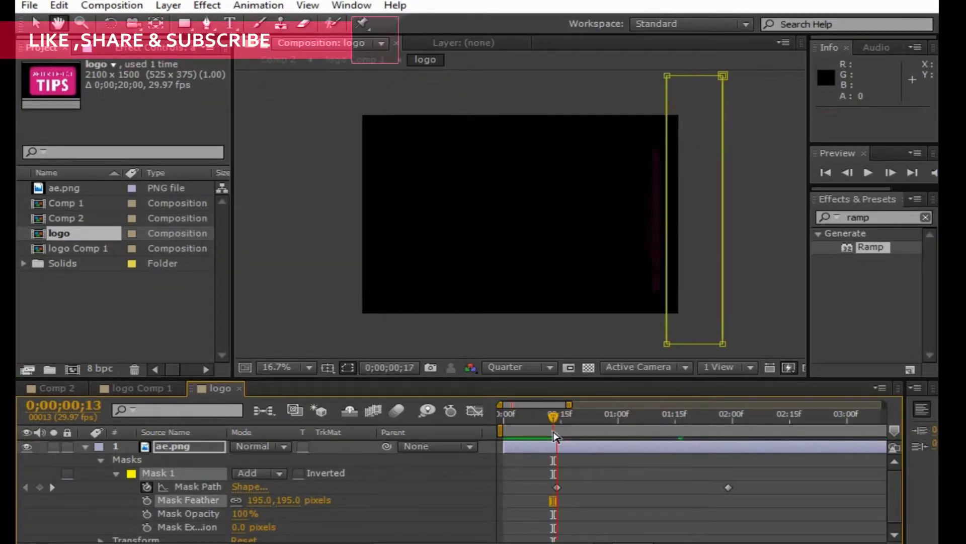
left_click(612, 427)
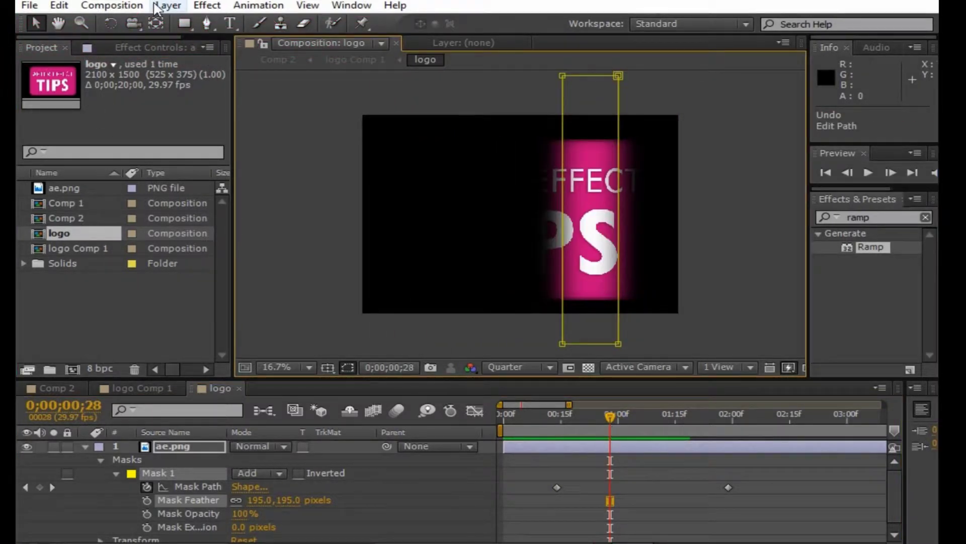
Step: Apply Fast Blur to ae.png with Blurriness 23, then collapse the layer's properties
left_click(207, 5)
mouse_move(282, 117)
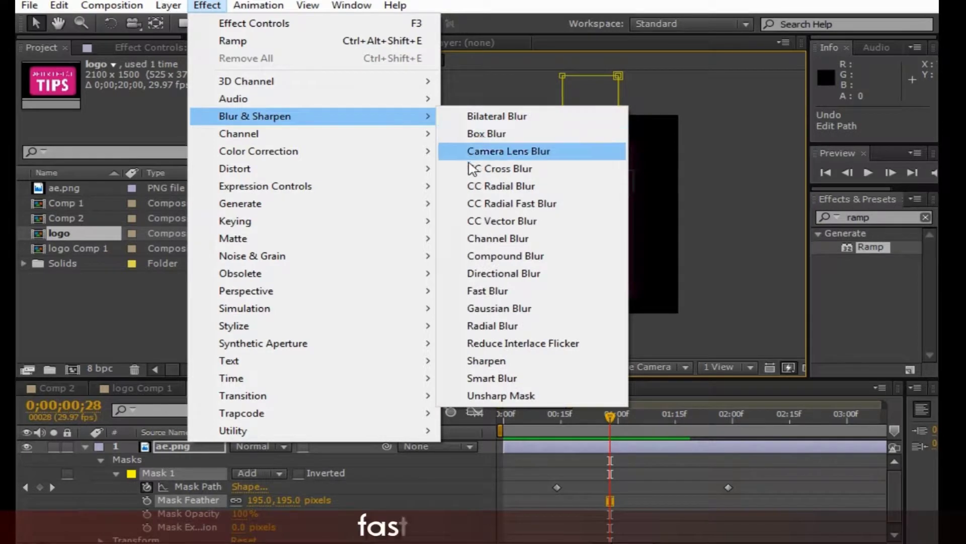
left_click(478, 291)
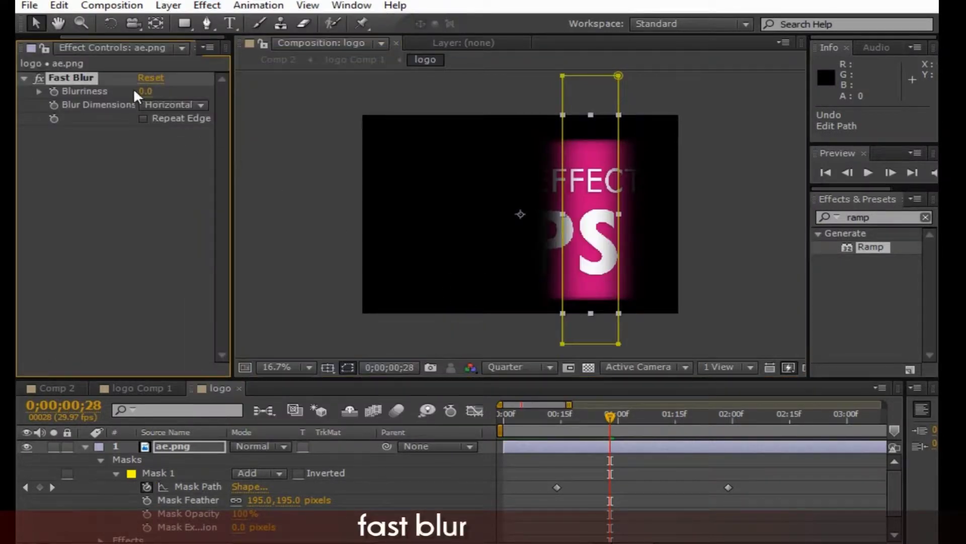
left_click_drag(145, 91, 164, 103)
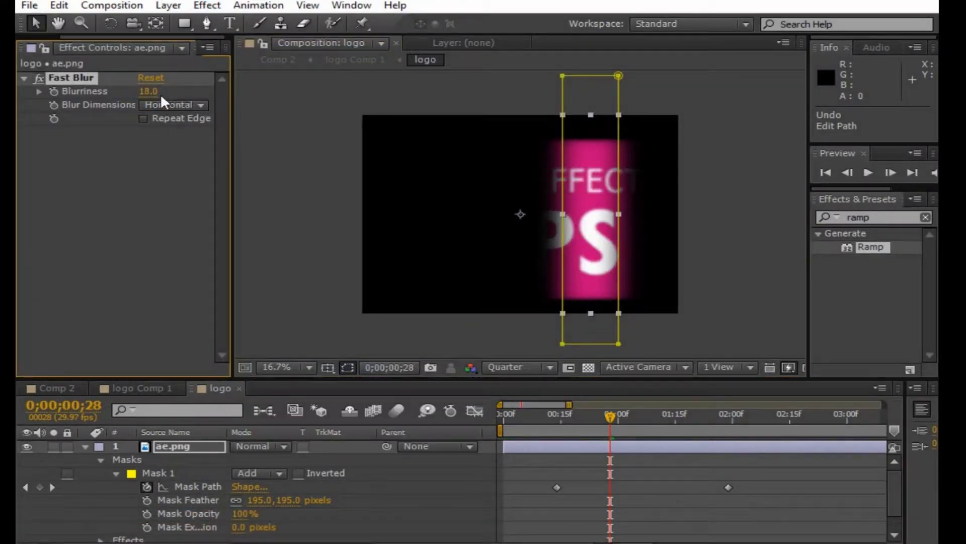
left_click(157, 94)
left_click(132, 151)
left_click_drag(149, 93, 151, 94)
left_click(25, 77)
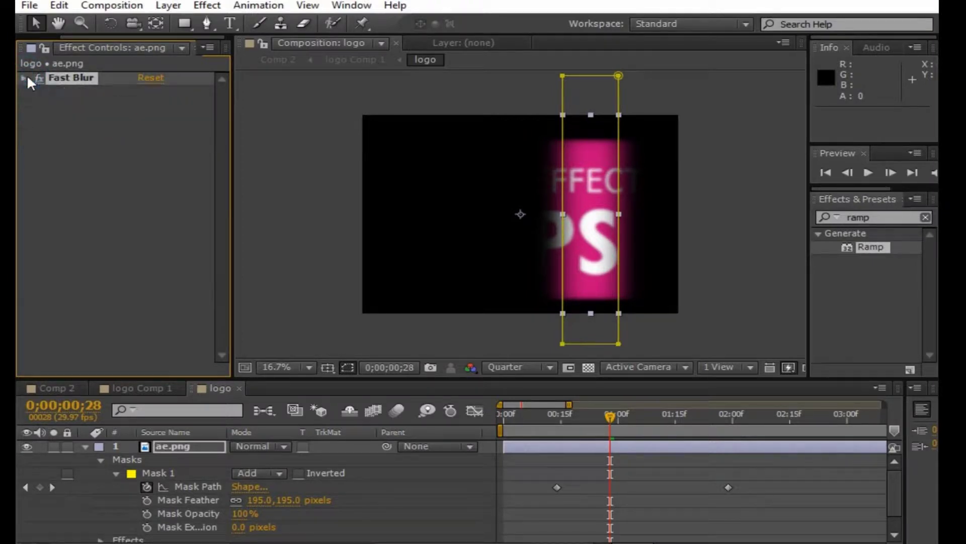
left_click(86, 447)
Step: In Comp 2, add a second ae.png layer and shrink it to a centred logo
left_click(64, 387)
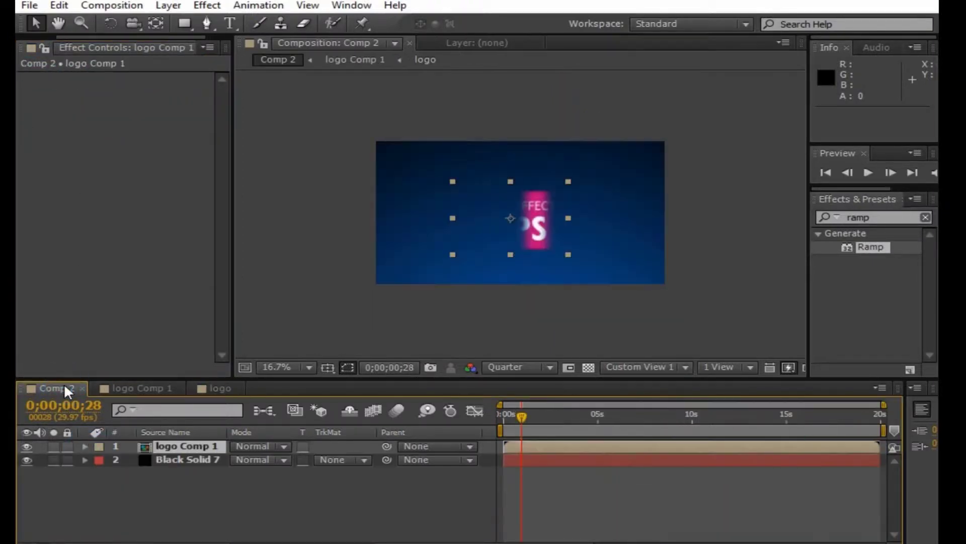
left_click(38, 36)
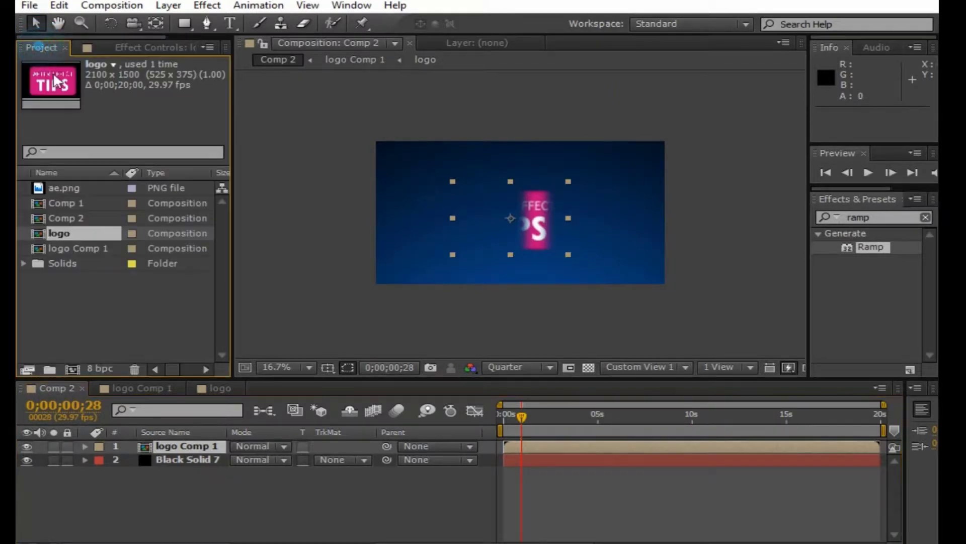
left_click(68, 189)
left_click_drag(67, 188, 183, 450)
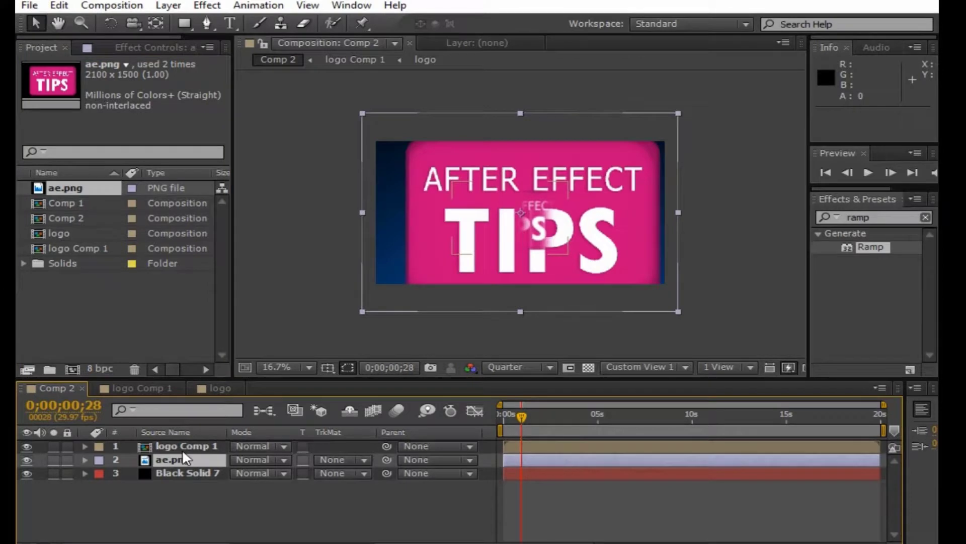
left_click_drag(363, 112, 500, 216)
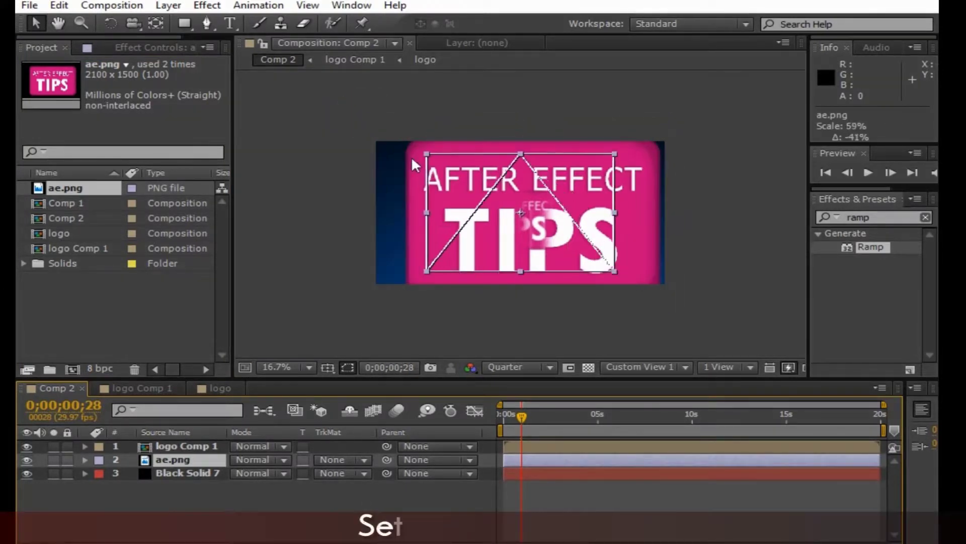
scroll(500, 216, "up", 2)
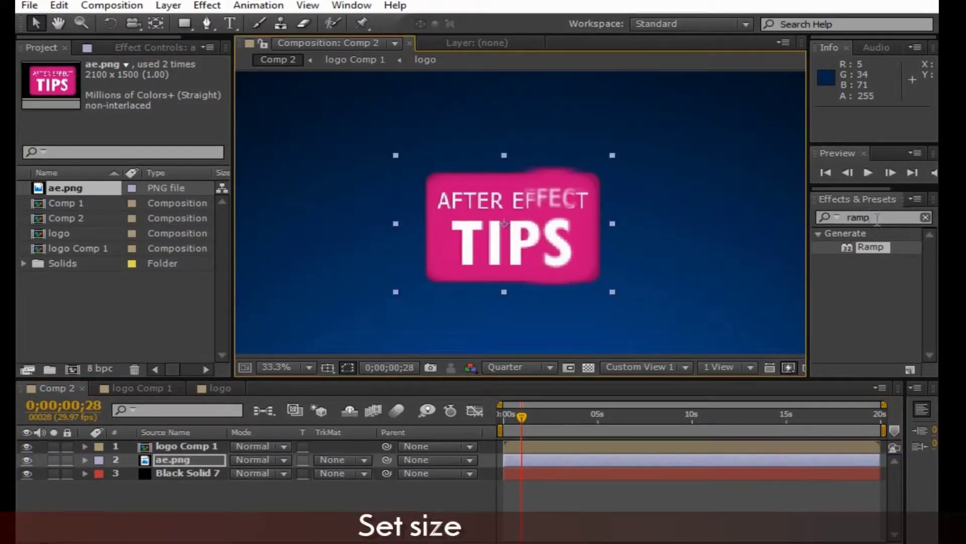
Step: Search Effects & Presets for Linear Wipe and apply it to the ae.png layer
key("BackSpace")
left_click(821, 217)
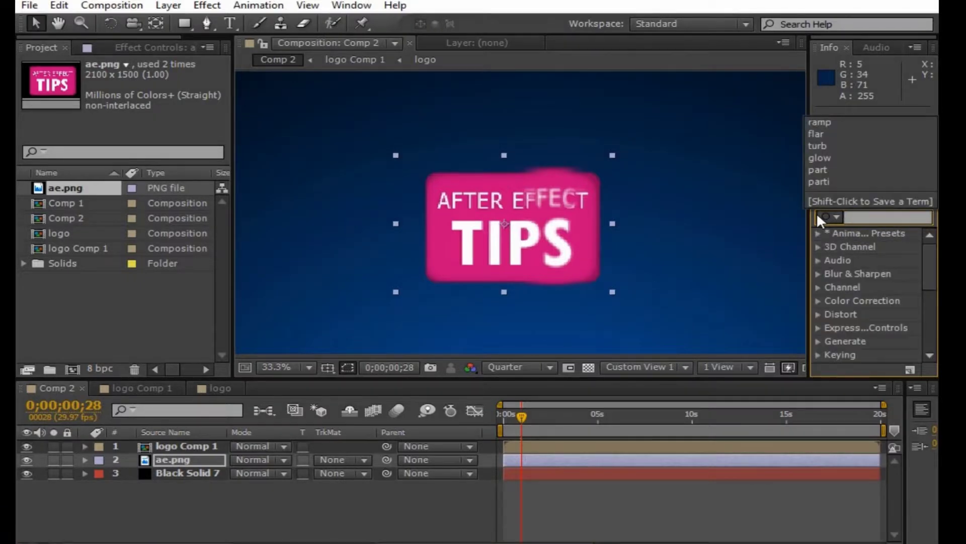
type("len")
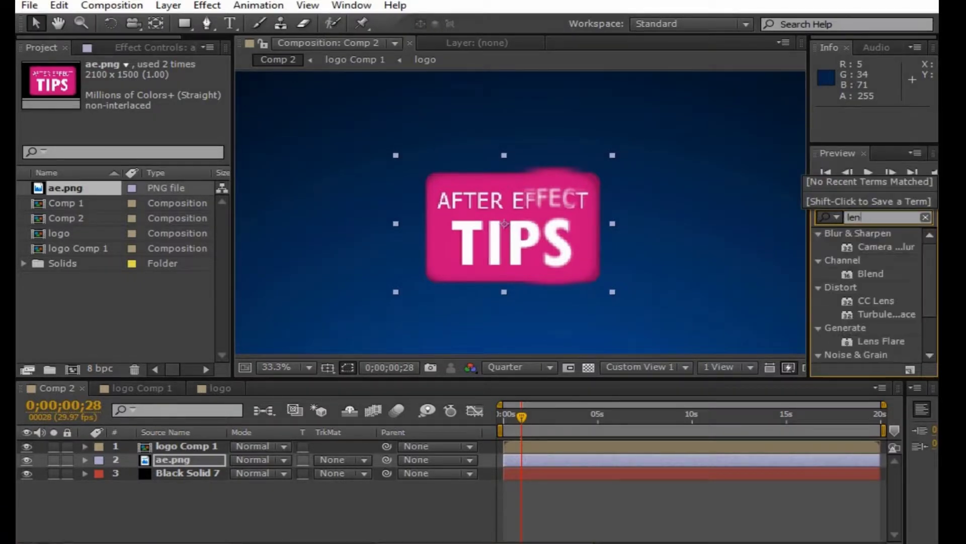
key("BackSpace")
key("BackSpace")
type("inea")
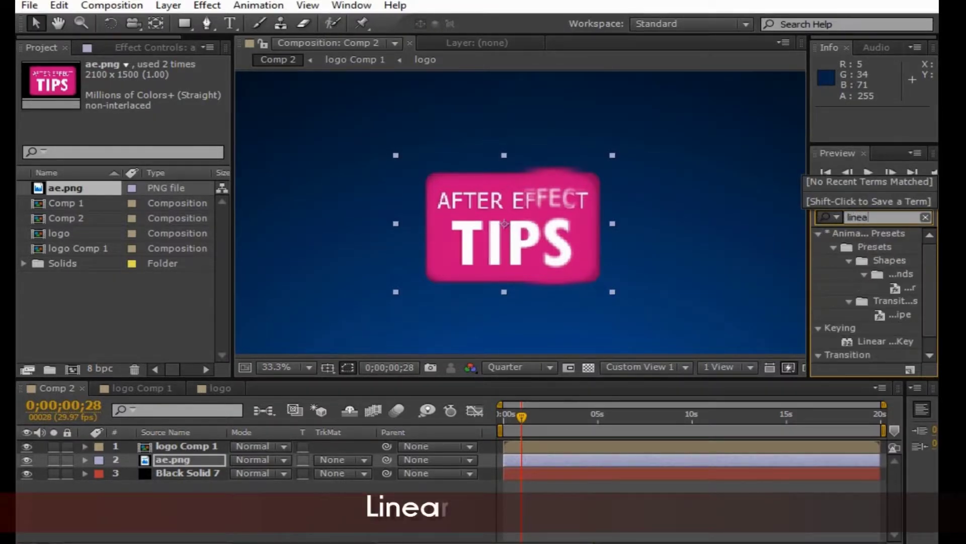
type("r")
left_click(886, 326)
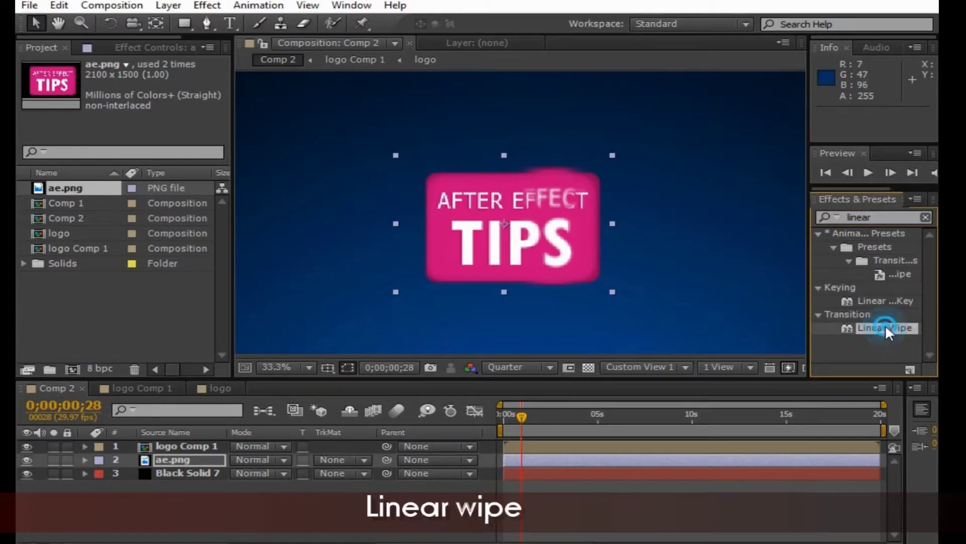
left_click_drag(886, 326, 205, 455)
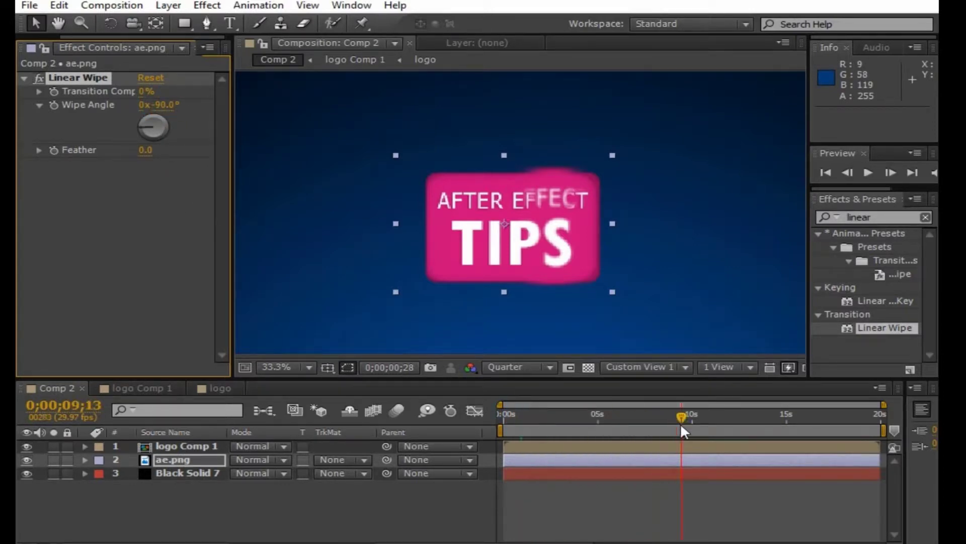
Step: Keyframe Transition Completion from 0% at frame 19 to 100% at 1;20, with Feather 65
left_click(688, 426)
left_click_drag(138, 91, 287, 95)
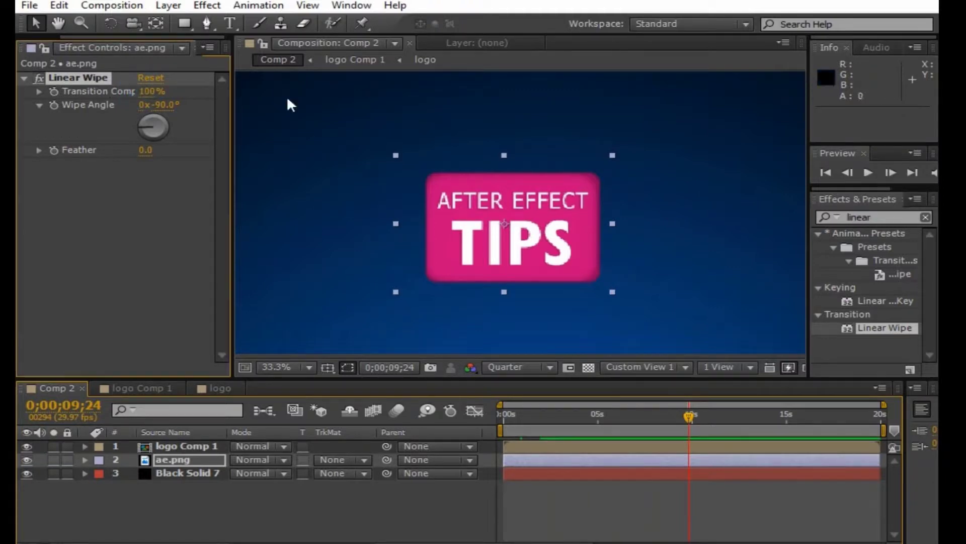
left_click(536, 413)
left_click_drag(547, 430, 536, 425)
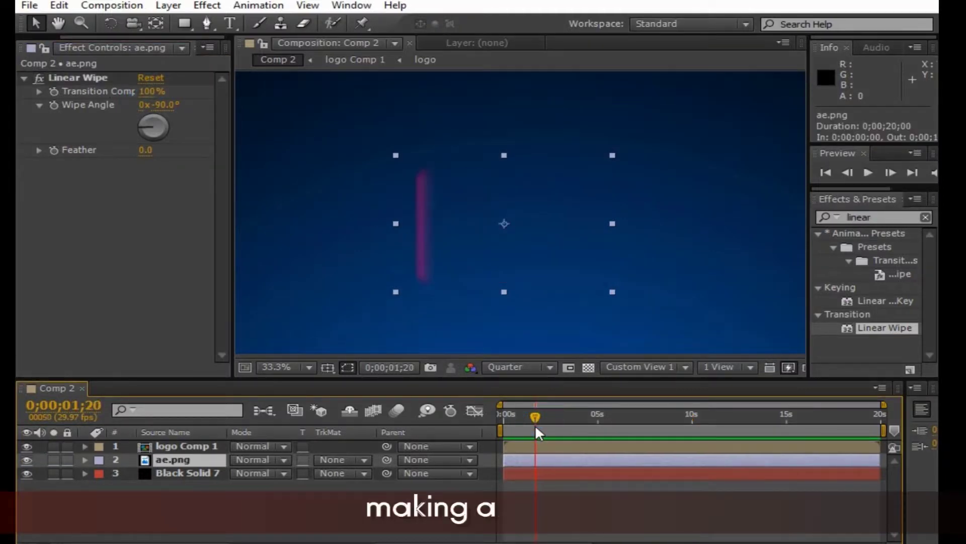
left_click(53, 91)
left_click_drag(535, 418, 515, 419)
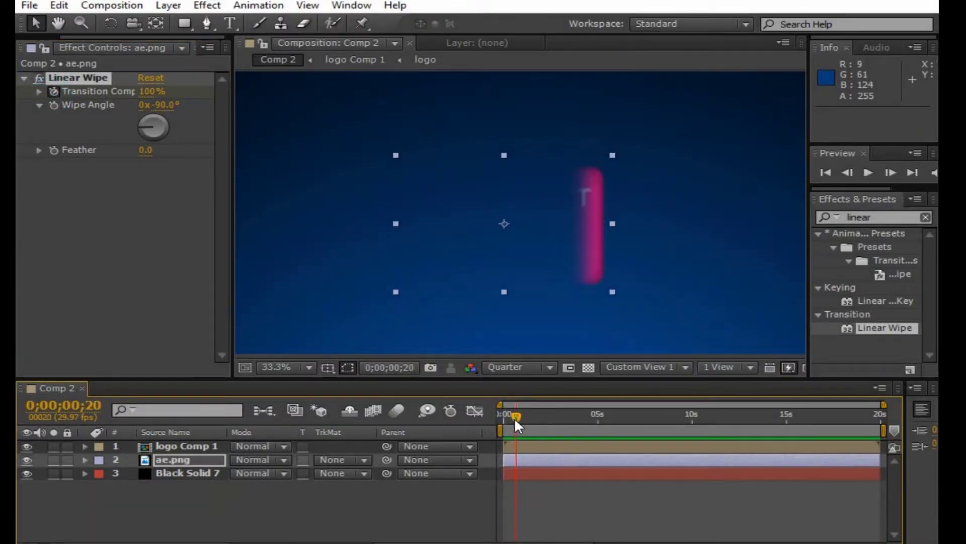
left_click_drag(883, 404, 659, 404)
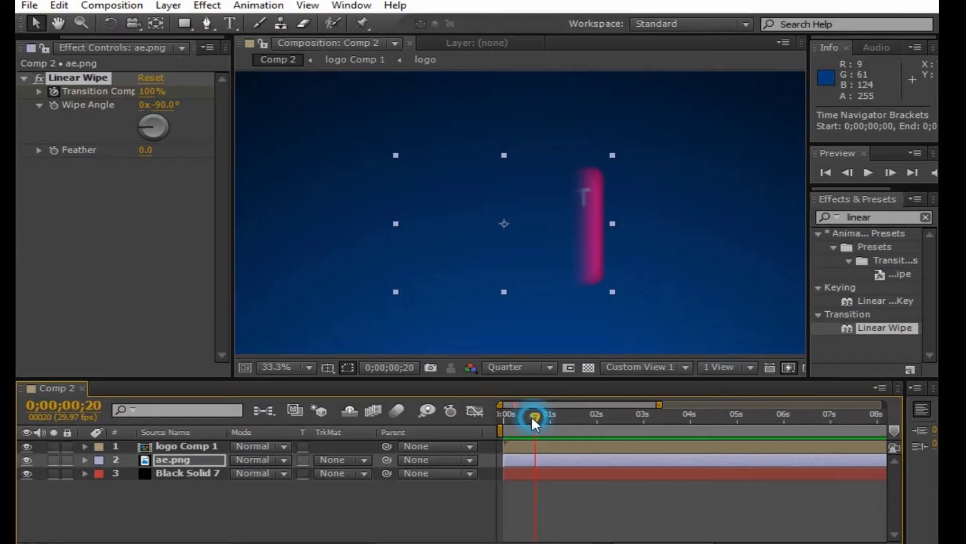
left_click_drag(533, 419, 532, 420)
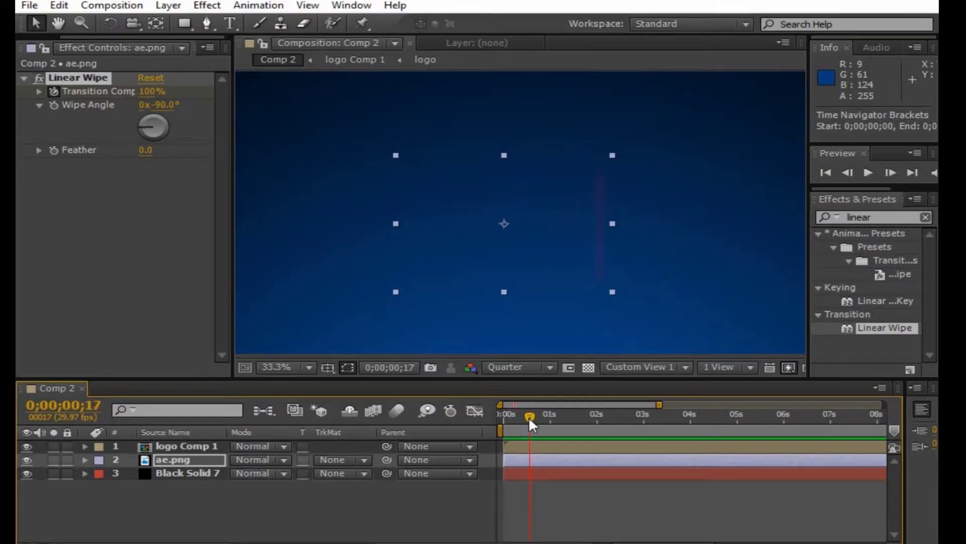
left_click(147, 92)
type("0")
key("Return")
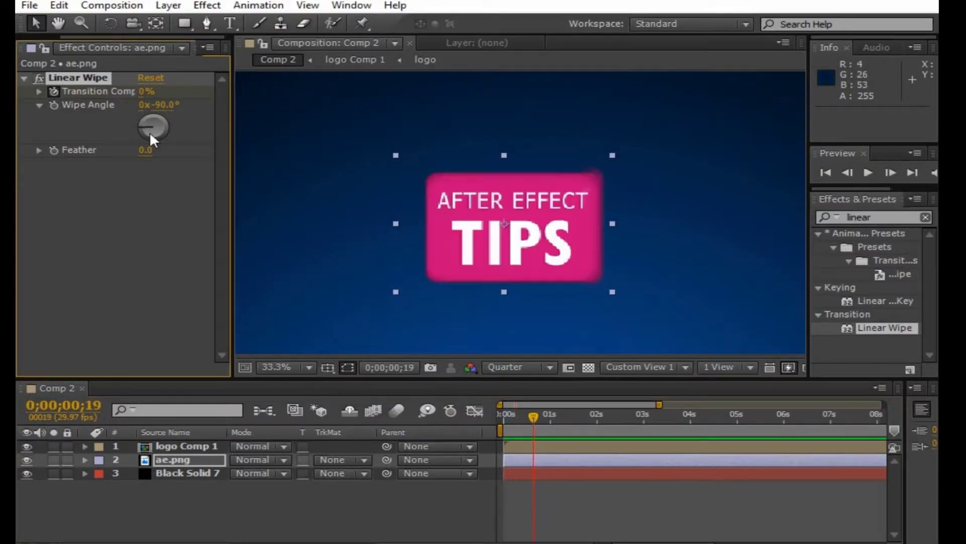
left_click_drag(145, 150, 168, 158)
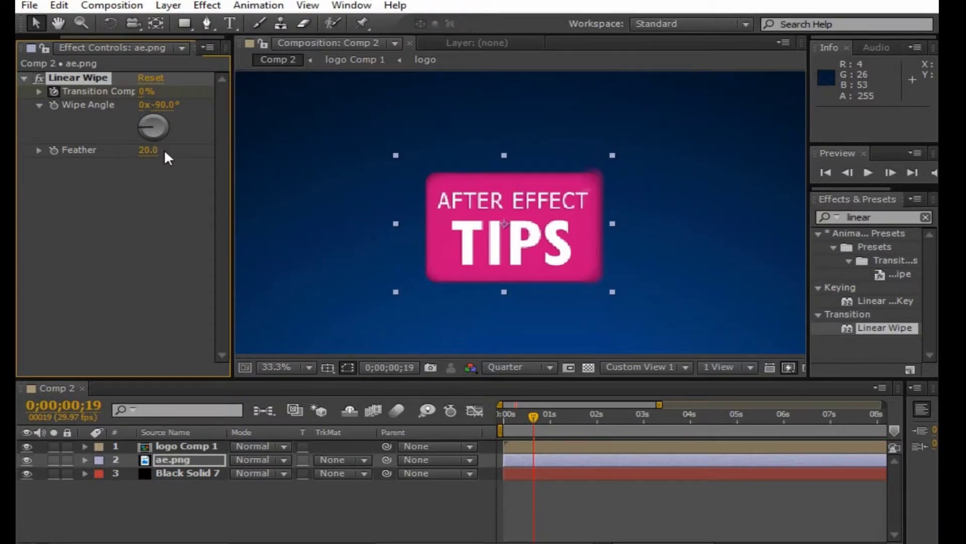
left_click_drag(149, 152, 184, 153)
Step: Make logo Comp 1 a 3D layer and view the comp through Active Camera
left_click(234, 501)
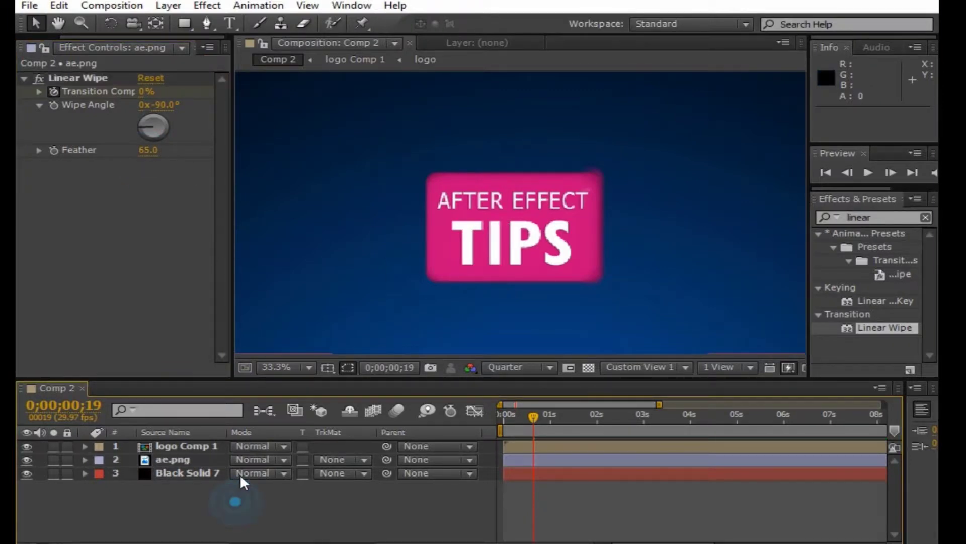
left_click(287, 536)
left_click(331, 447)
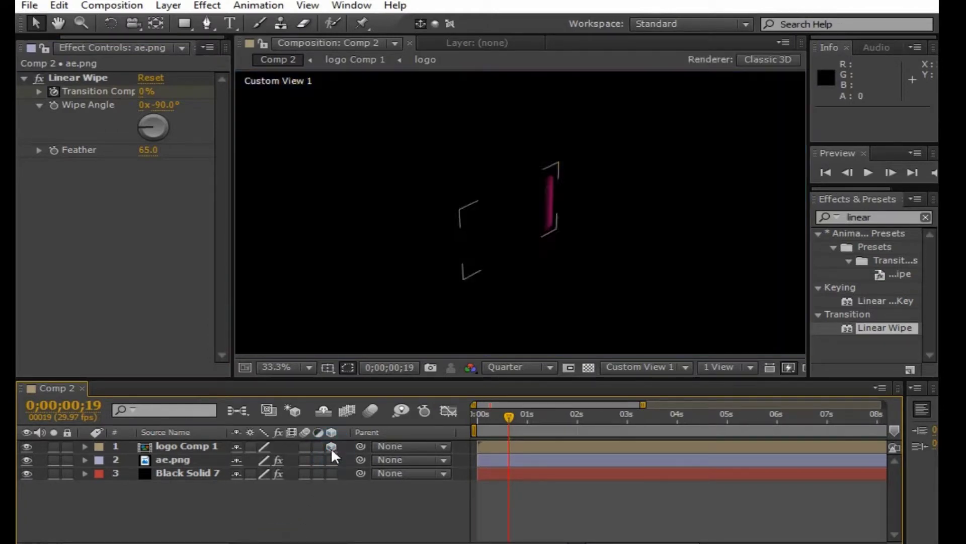
left_click(719, 367)
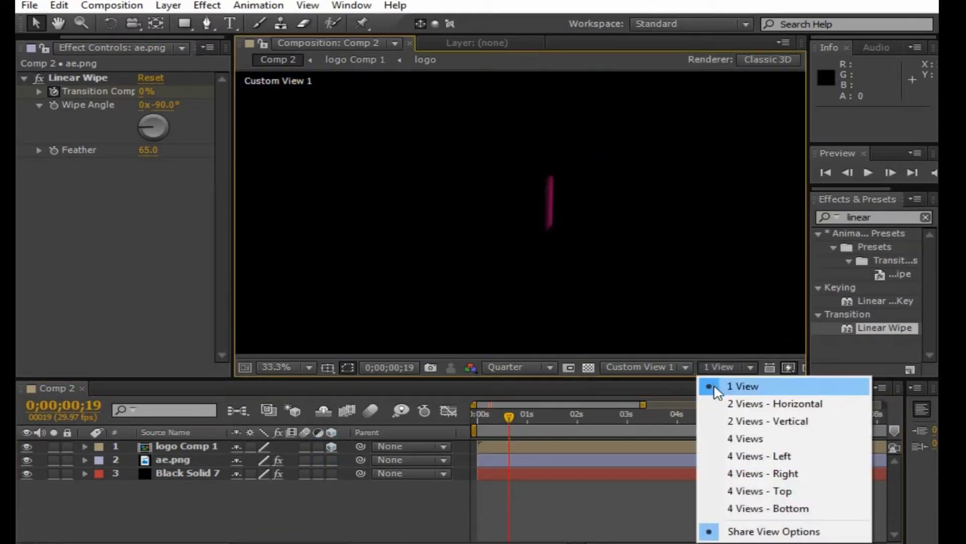
left_click(654, 366)
left_click(644, 182)
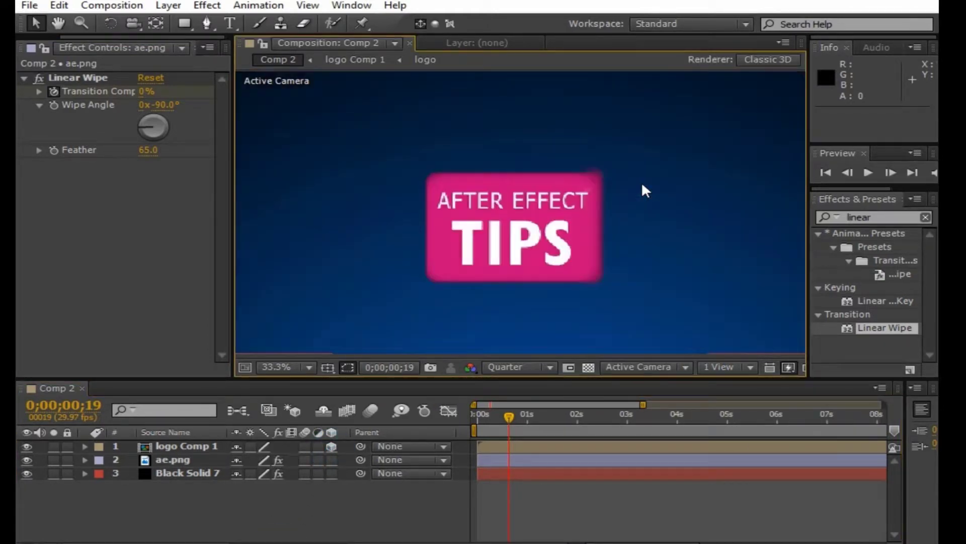
Step: Add a full-size 1920×1080 Black Solid 8 and search the effects for 'partic'
right_click(203, 521)
mouse_move(265, 351)
left_click(521, 389)
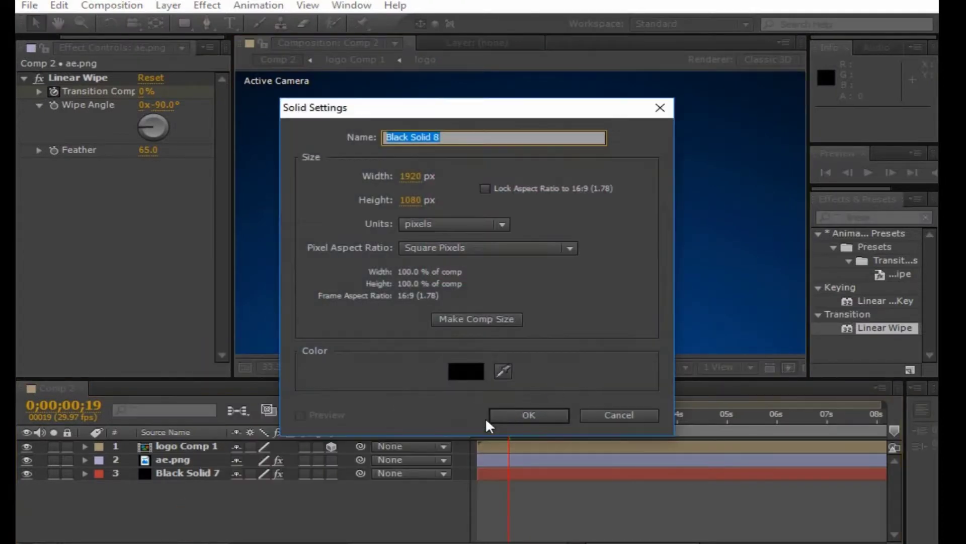
left_click(511, 412)
left_click(875, 217)
type("part")
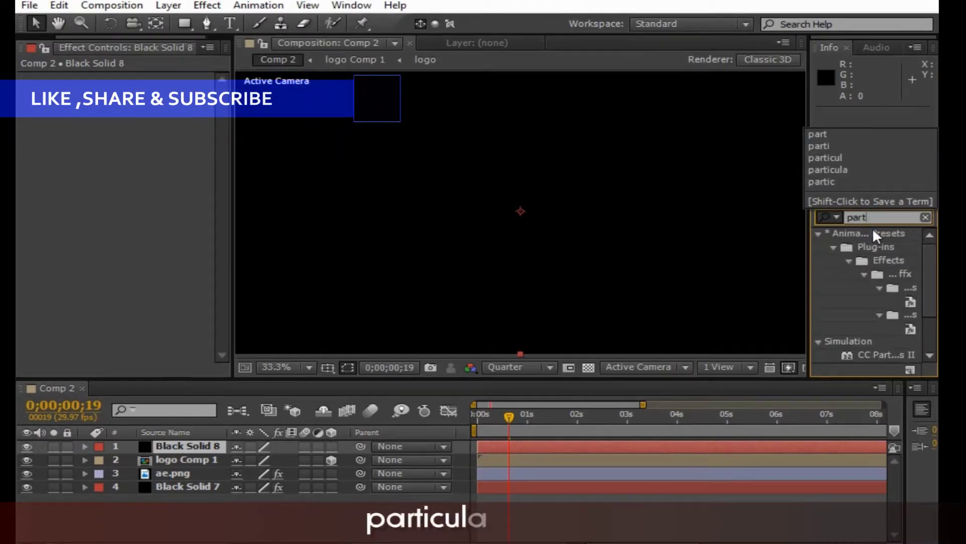
type("ic")
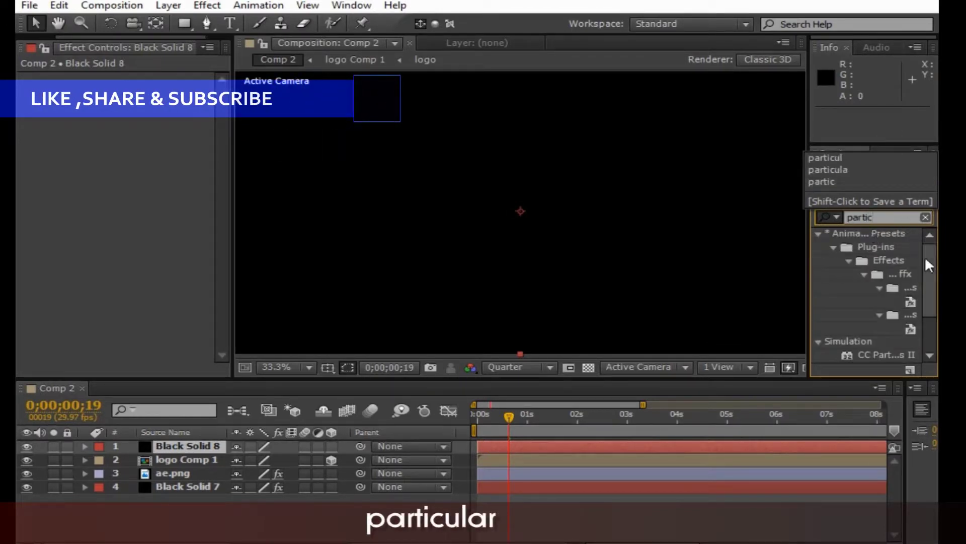
Step: Apply Trapcode Particular to Black Solid 8 and change its Emitter Type from Point to Layer
scroll(886, 347, "down", 2)
double_click(878, 355)
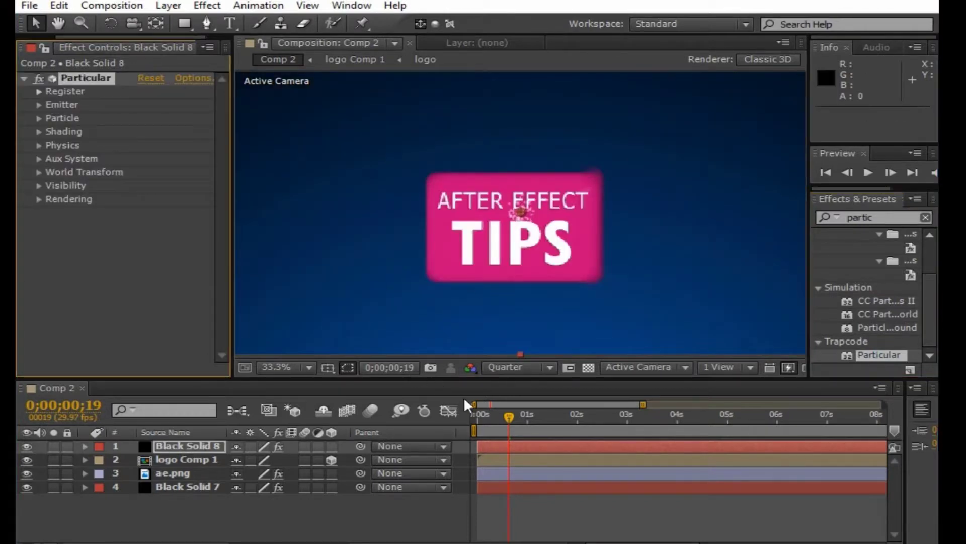
left_click_drag(518, 415, 528, 415)
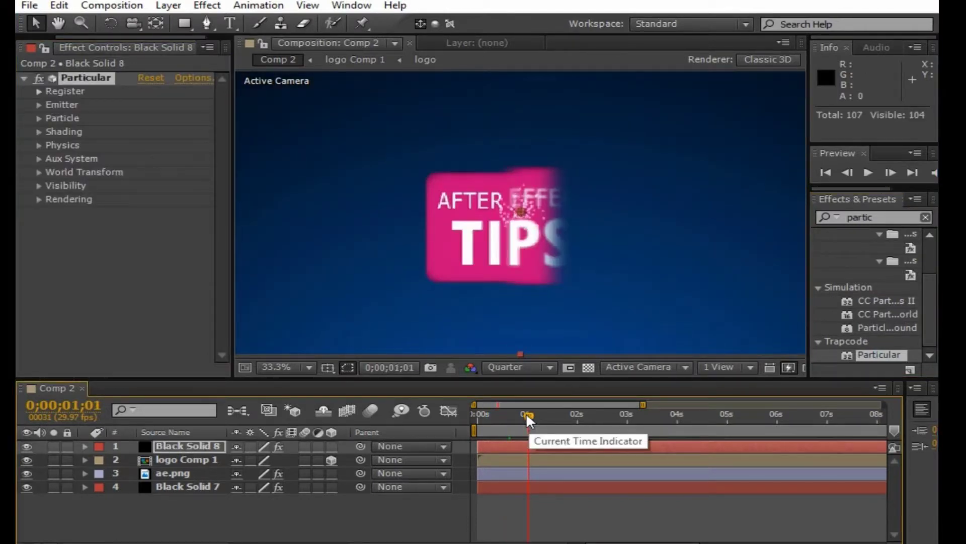
left_click(39, 104)
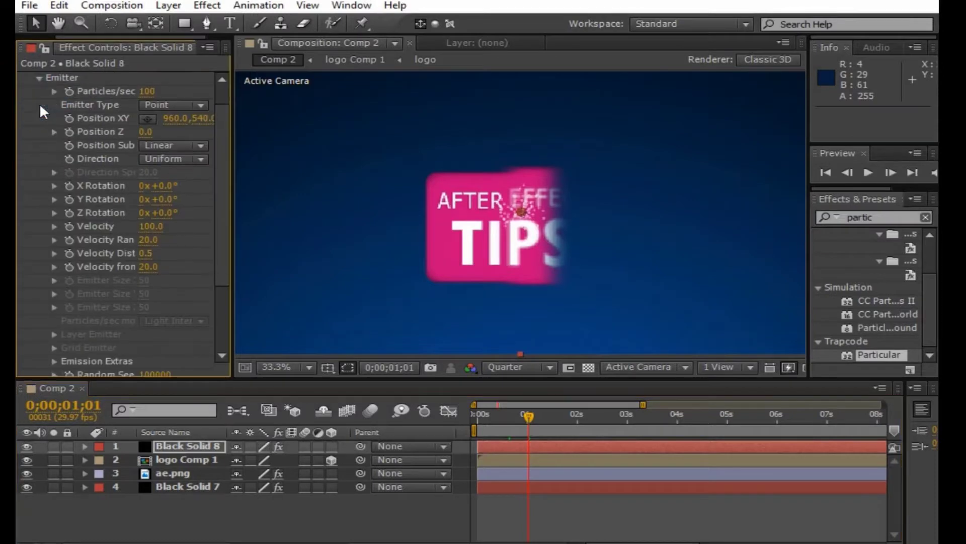
left_click(158, 105)
left_click(186, 213)
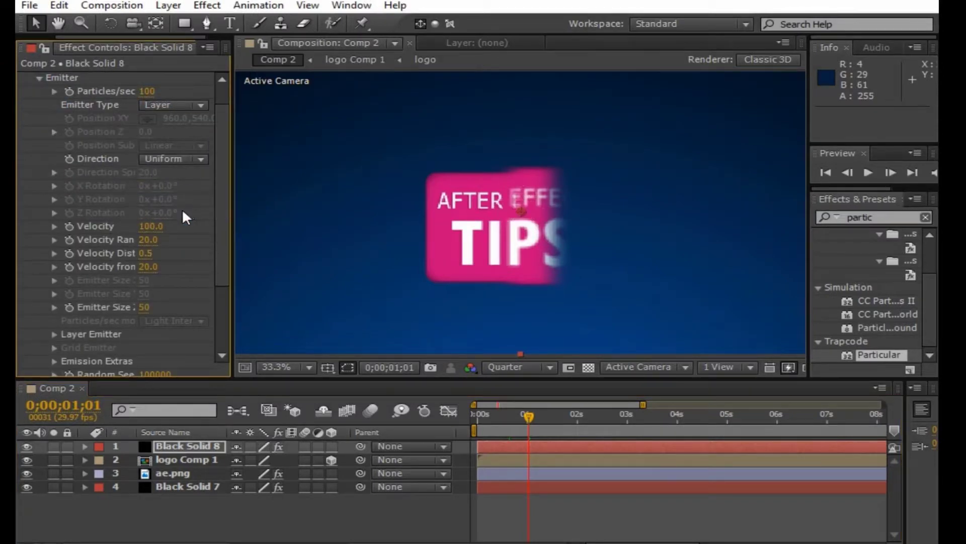
left_click(55, 333)
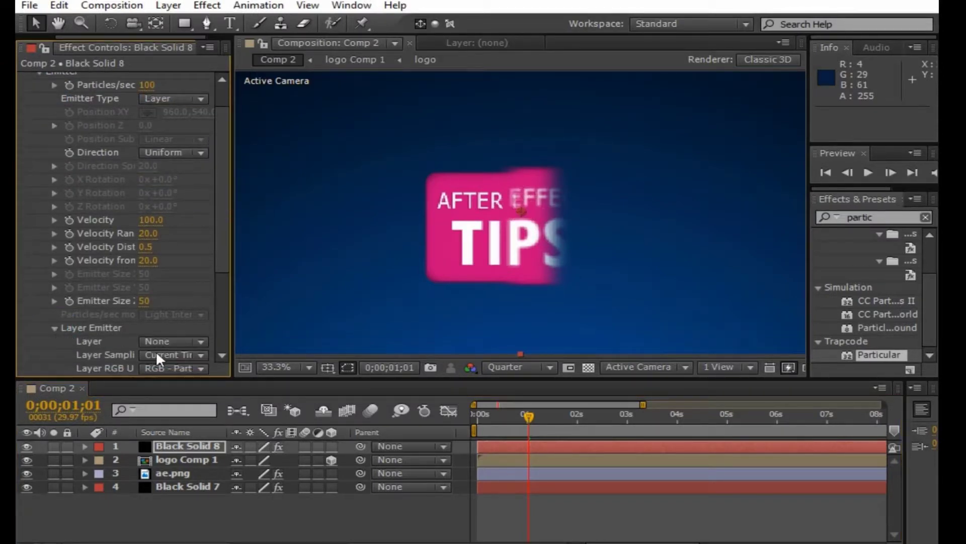
left_click(162, 341)
Step: Use logo Comp 1 as the emitter layer and play the particles back at full resolution
left_click(204, 399)
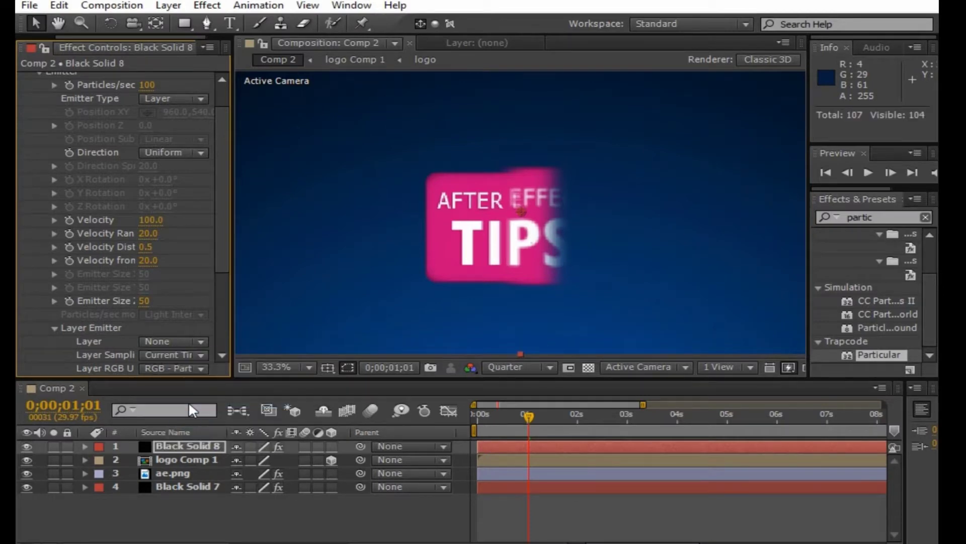
key("slash")
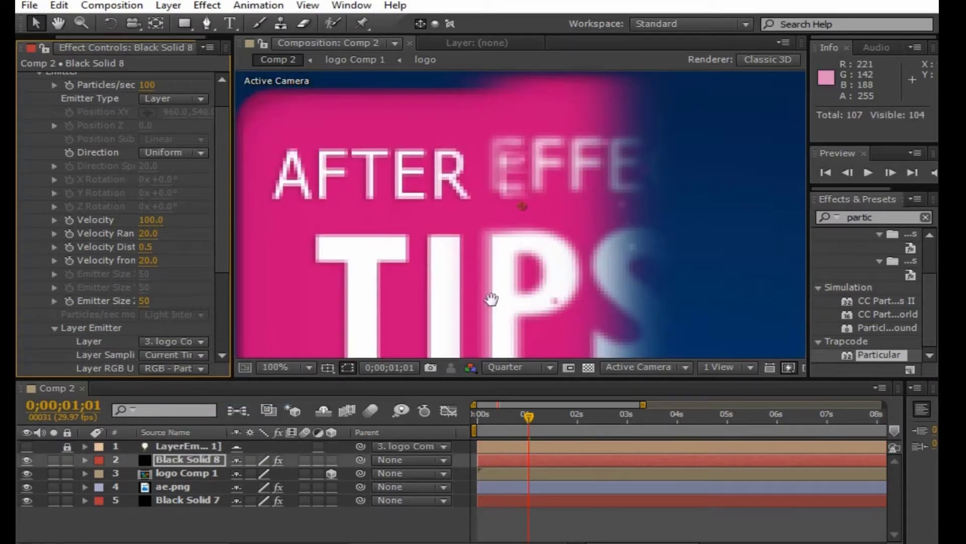
left_click_drag(492, 299, 523, 236)
left_click(507, 367)
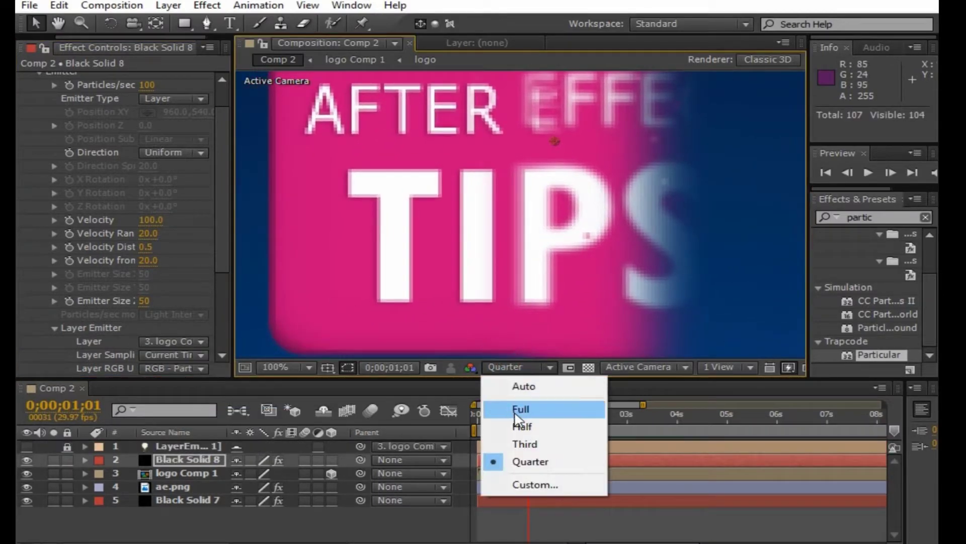
left_click(521, 406)
scroll(506, 222, "down", 2)
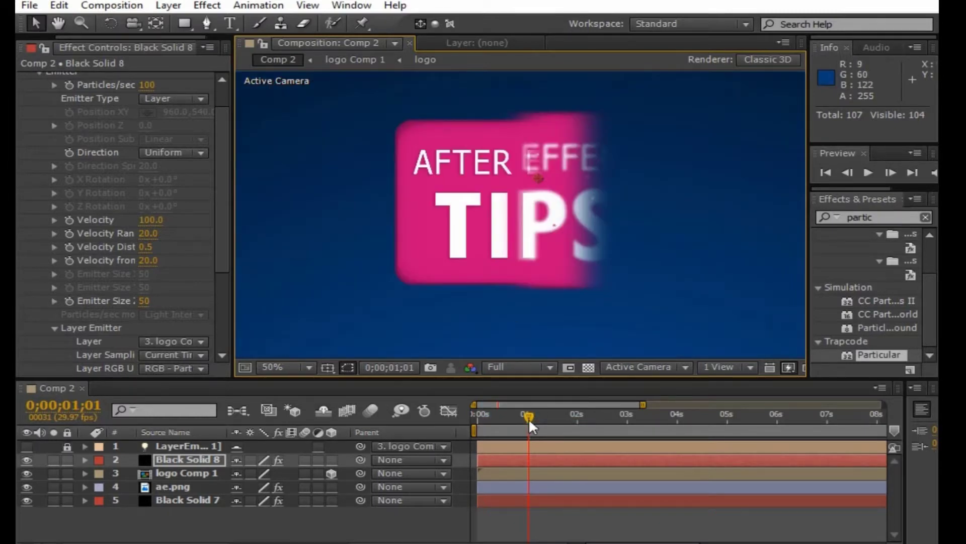
left_click_drag(529, 417, 506, 416)
key("space")
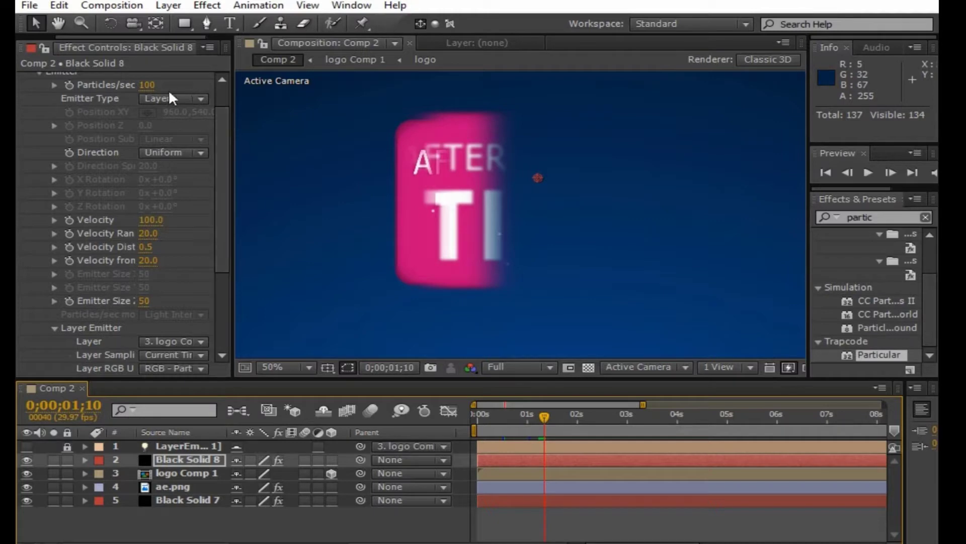
Step: Set Layer Sampling to Particle Birth Time, Velocity 200, and 260000 particles per second
left_click_drag(148, 84, 194, 119)
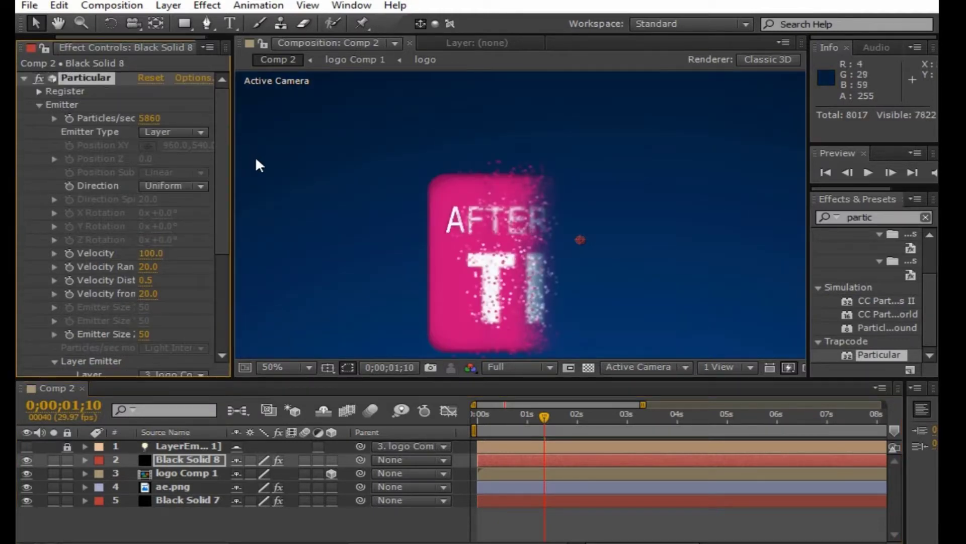
scroll(173, 236, "down", 3)
left_click(174, 281)
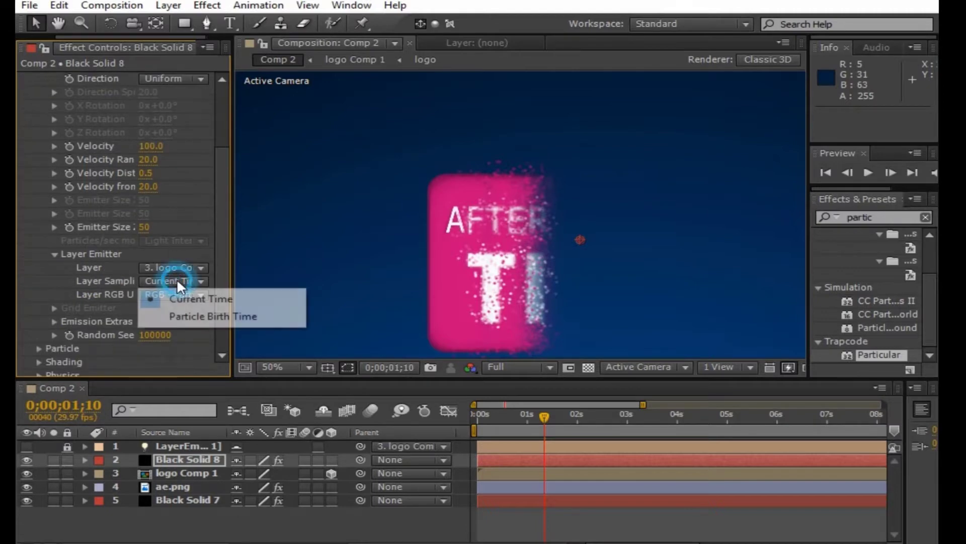
left_click(192, 317)
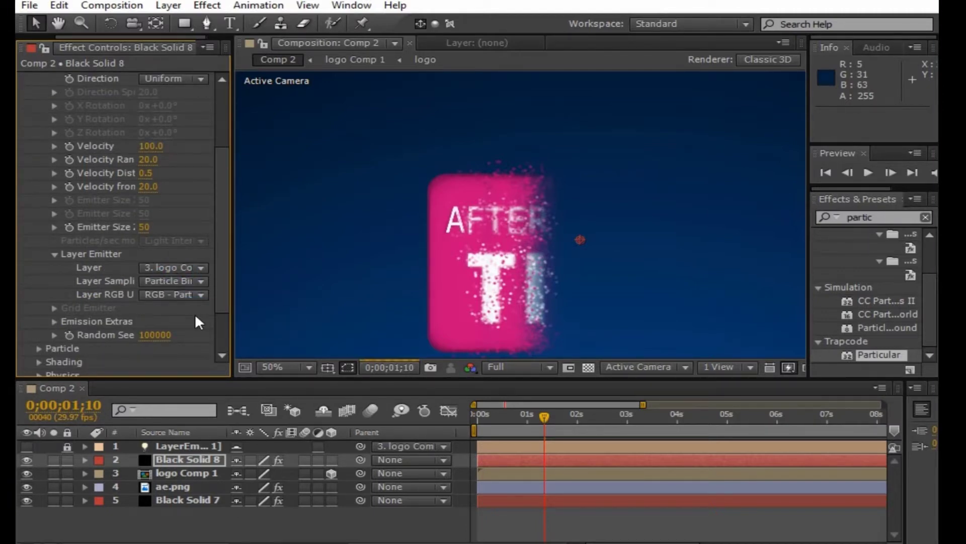
left_click(148, 146)
type("200")
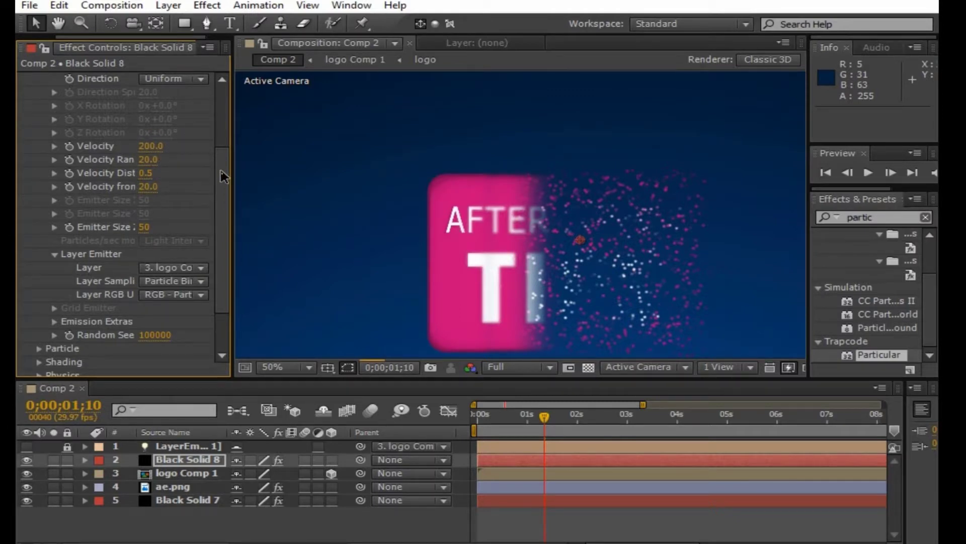
left_click_drag(223, 176, 221, 129)
key("comma")
key("comma")
left_click(155, 119)
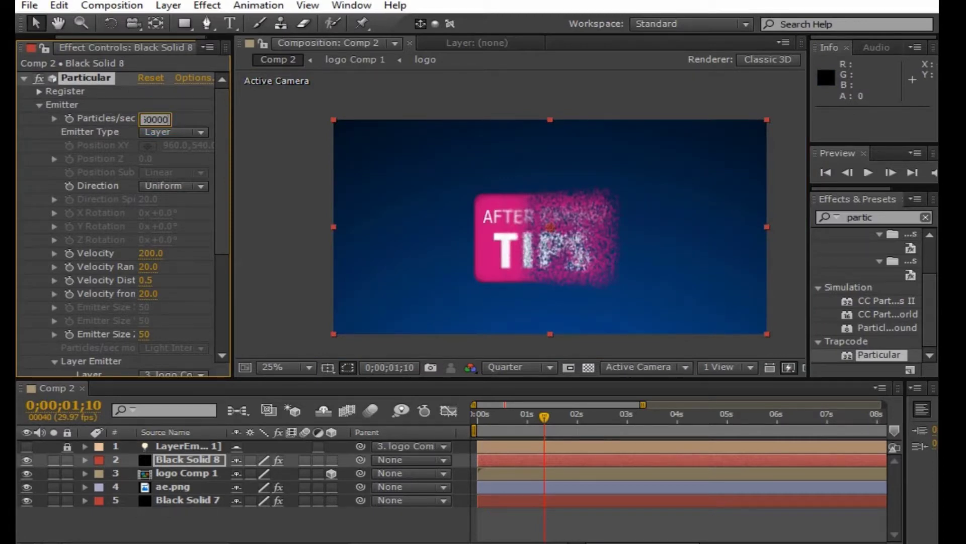
type("260000")
key("Return")
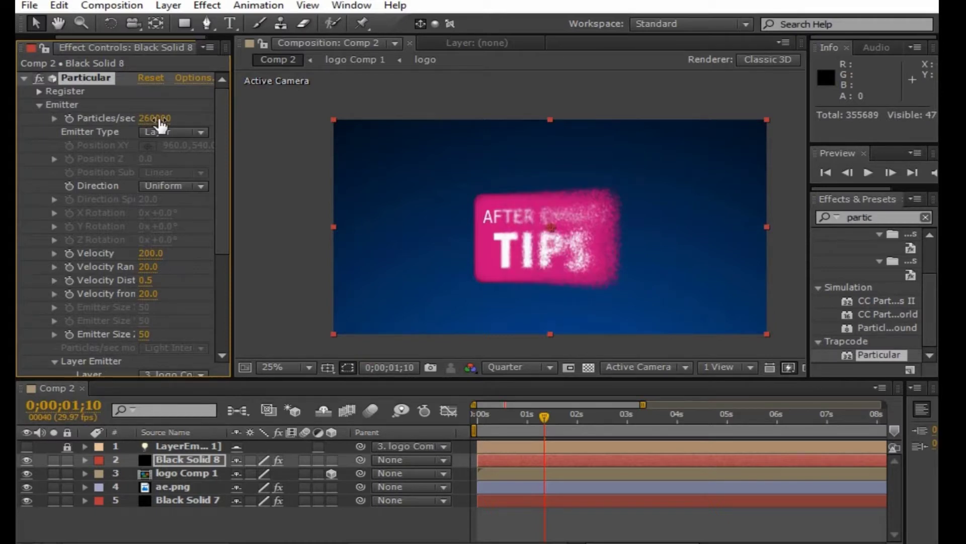
Step: Give the particles Life 2, Sphere Feather 0, Size 2 and Size Random 100
left_click(39, 118)
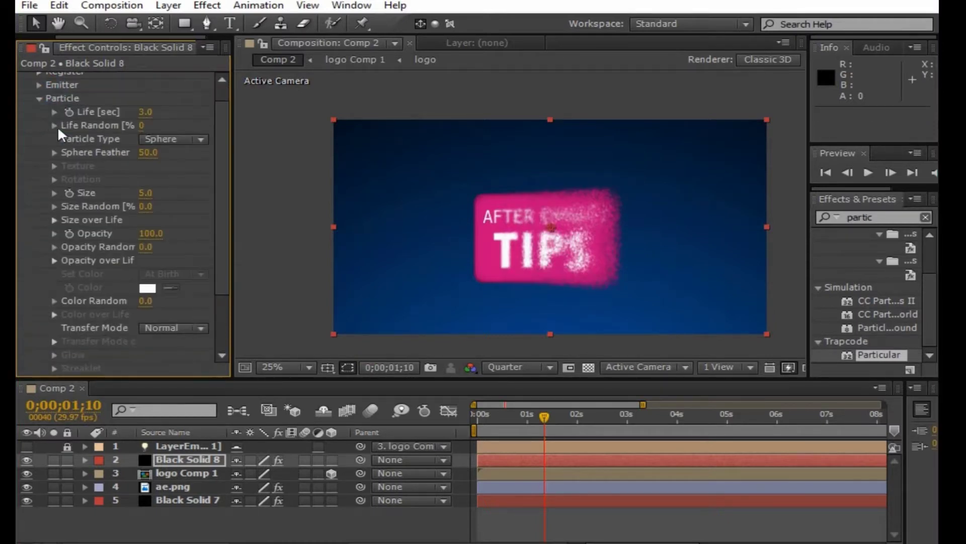
left_click(146, 112)
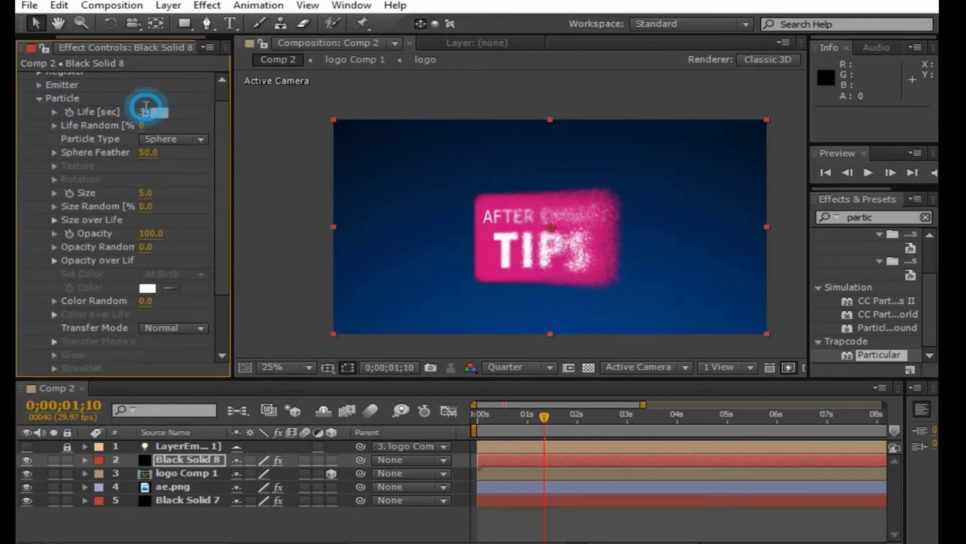
left_click(144, 151)
type("0")
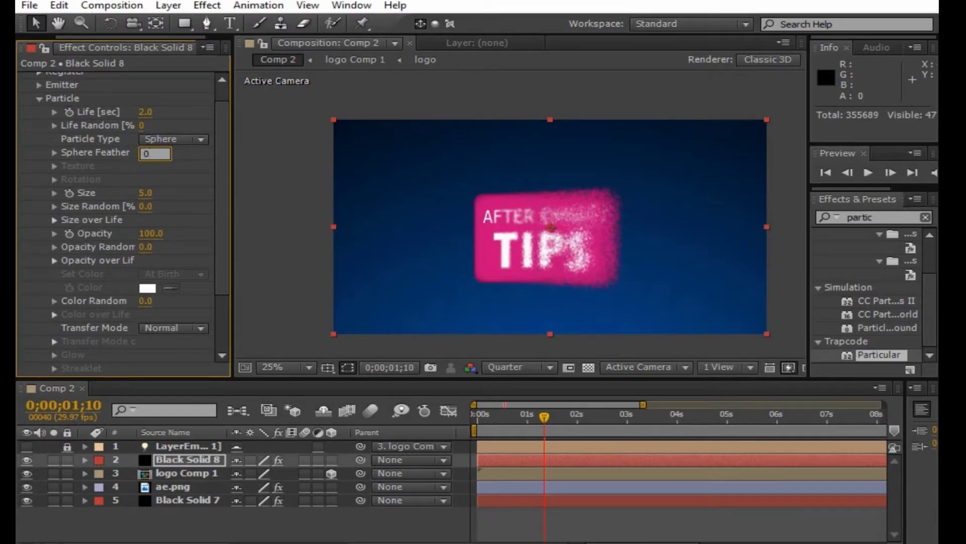
key("Return")
left_click(145, 193)
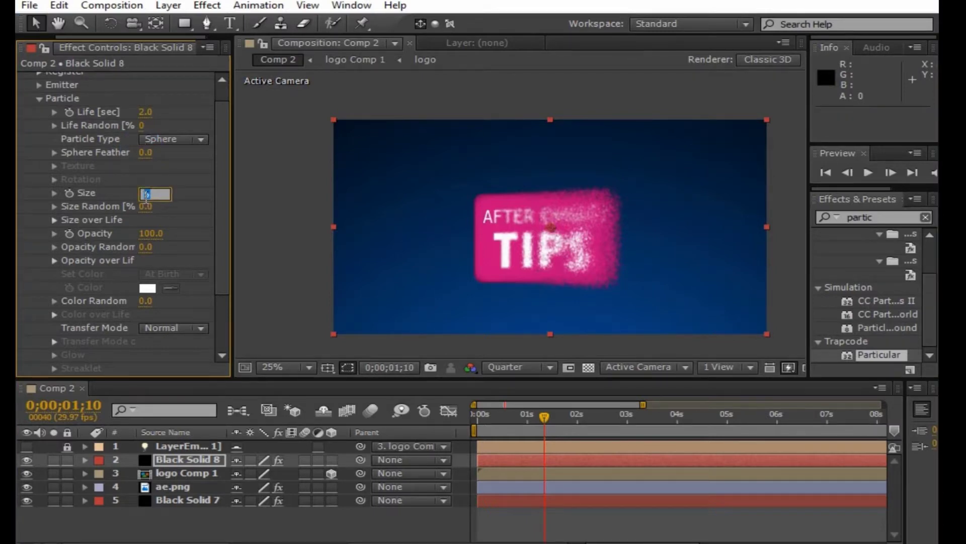
type("2")
left_click(150, 205)
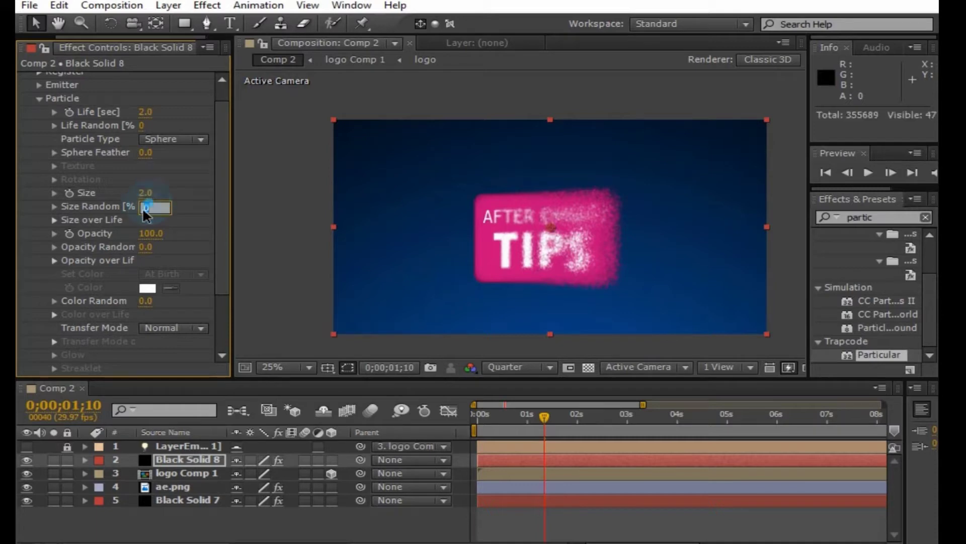
type("100")
key("Return")
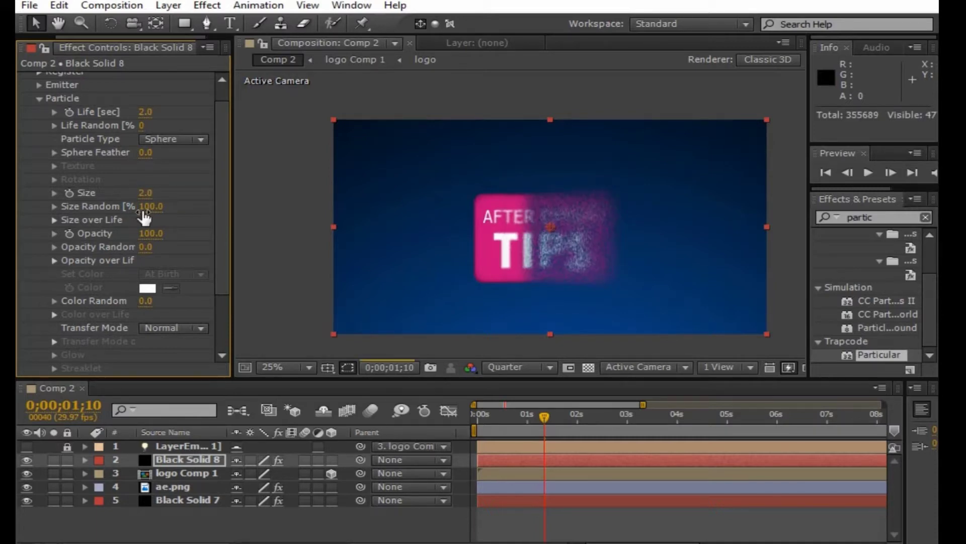
left_click(40, 100)
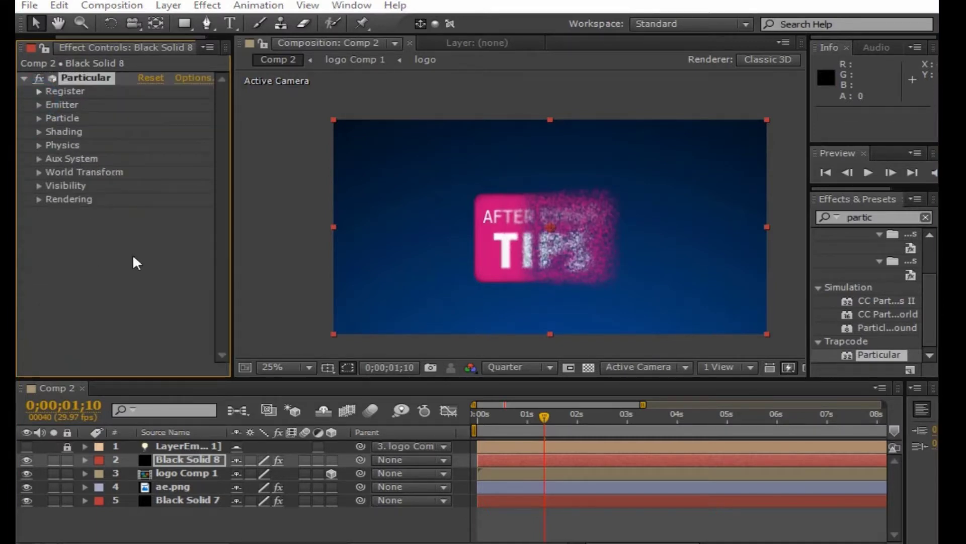
Step: Set the viewer to 33.3%, Gravity to -790 and Air Resistance to 1.0
left_click(268, 366)
left_click(281, 215)
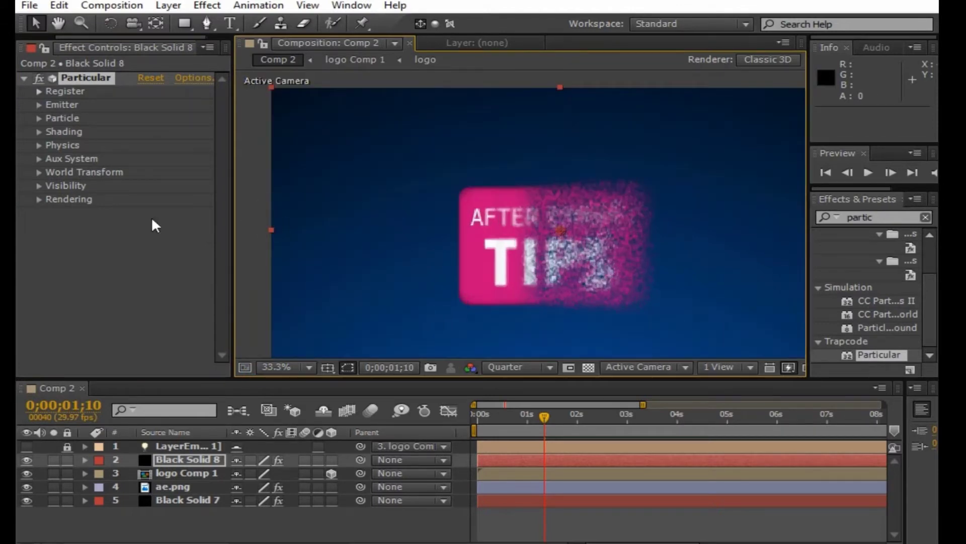
left_click(40, 146)
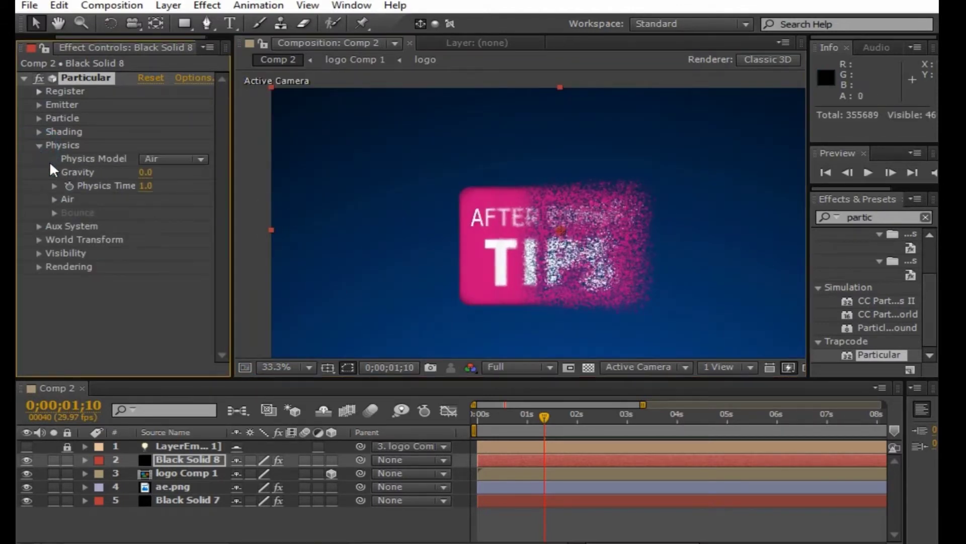
left_click(146, 173)
type("-500")
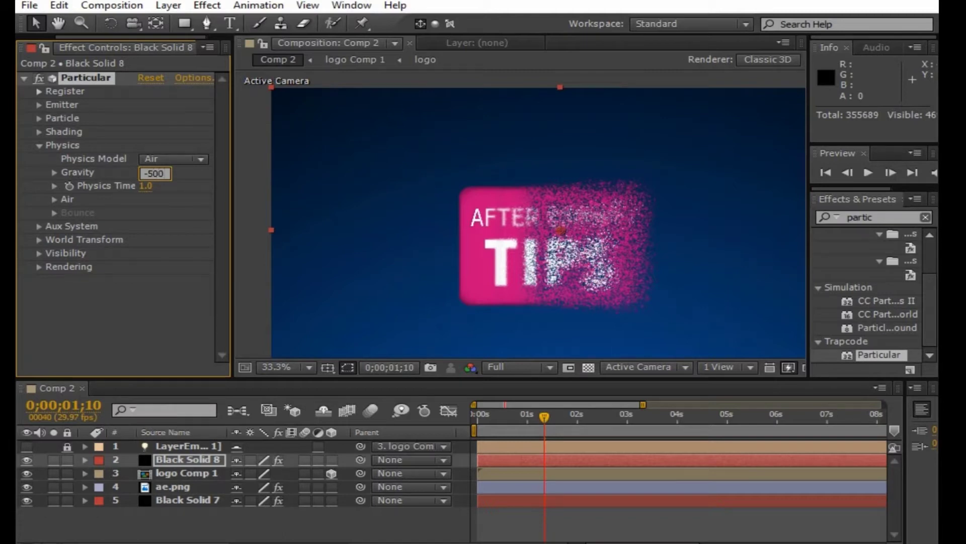
type("-790")
key("Return")
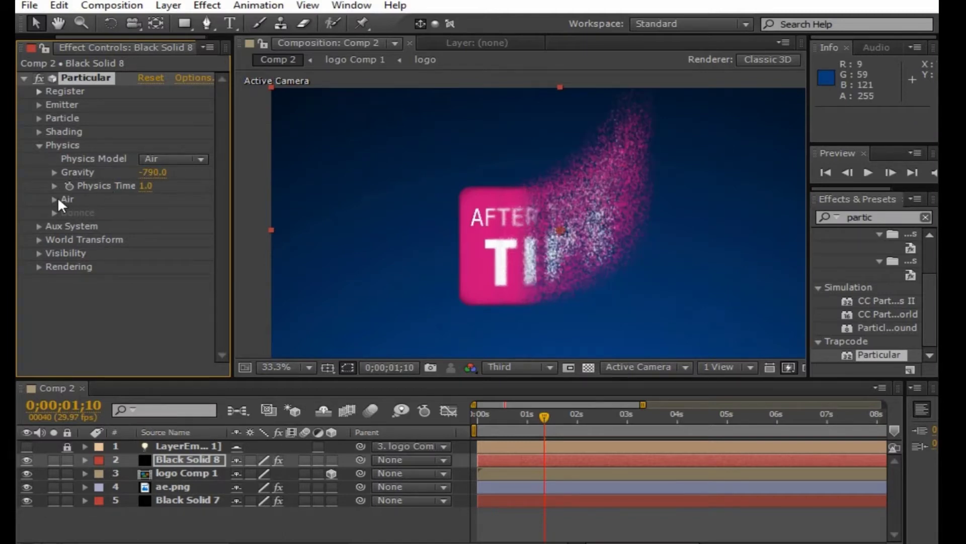
left_click(54, 200)
type("1")
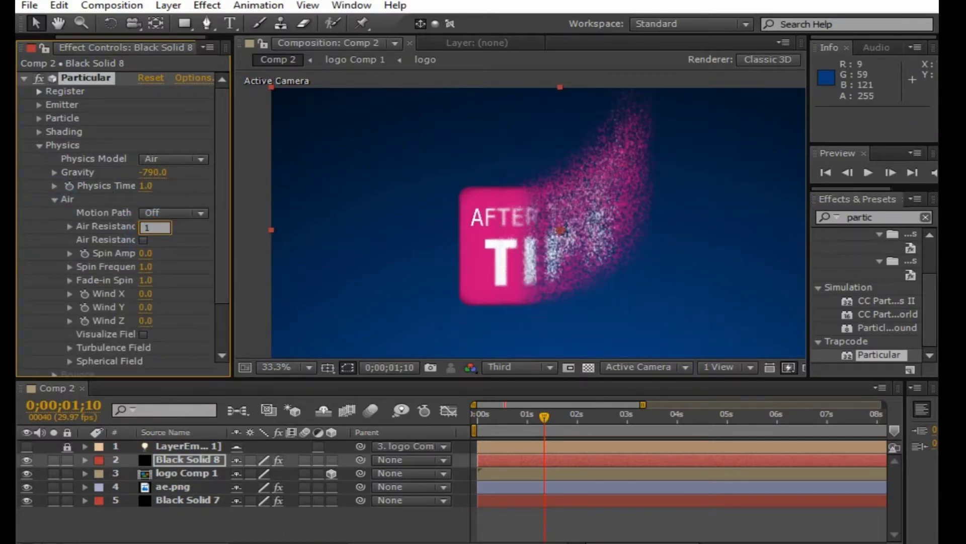
key("Return")
Step: Adjust Wind X to -167 and push Gravity to -8170
left_click(146, 294)
type("100")
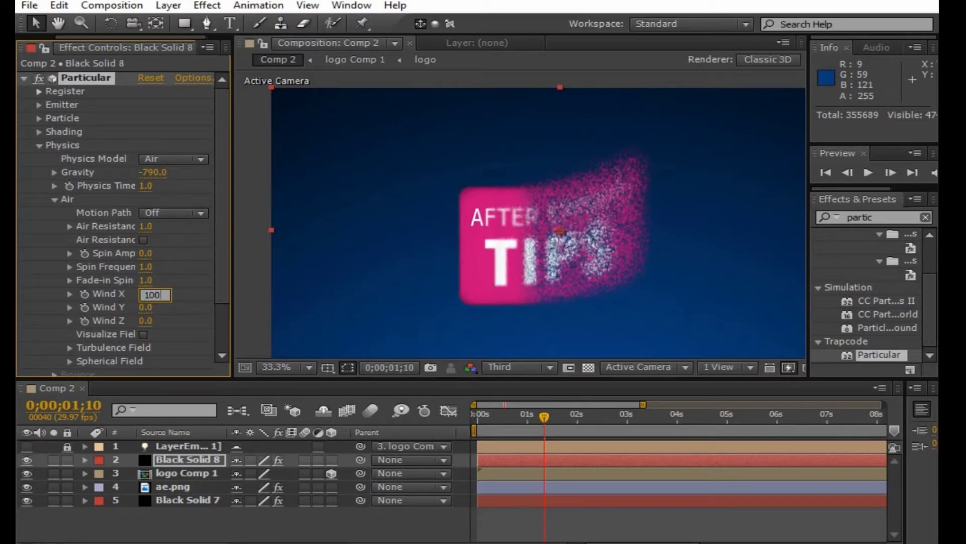
key("Return")
left_click_drag(148, 294, 204, 297)
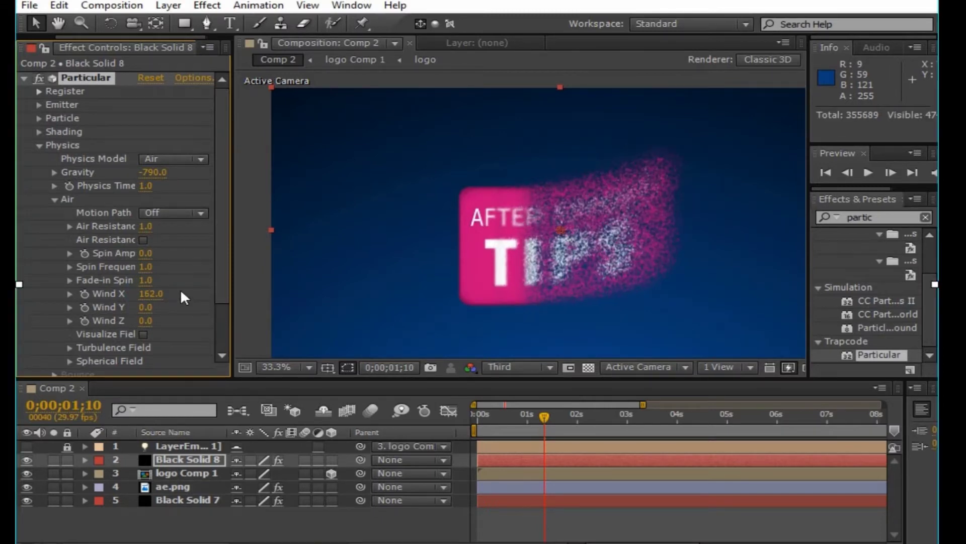
key("ctrl+z")
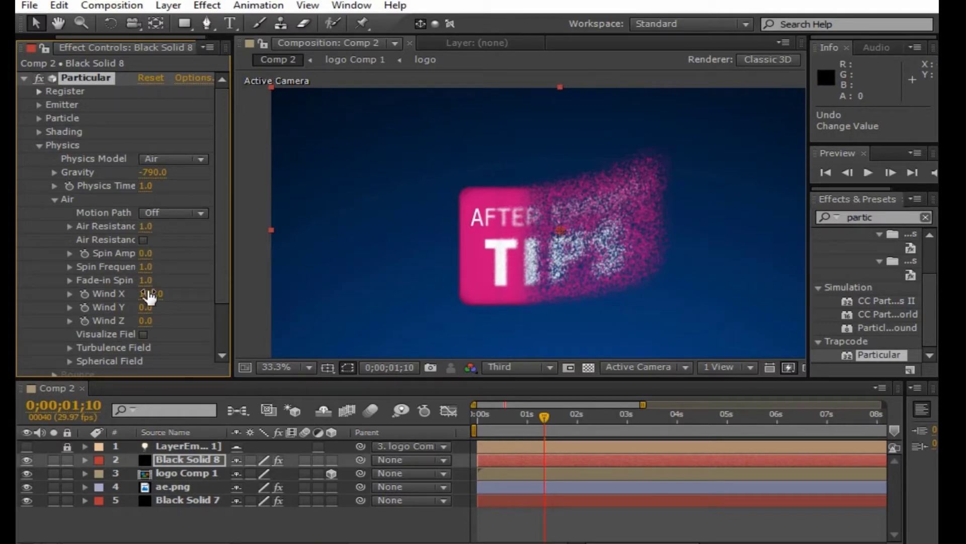
left_click(148, 295)
type("-100")
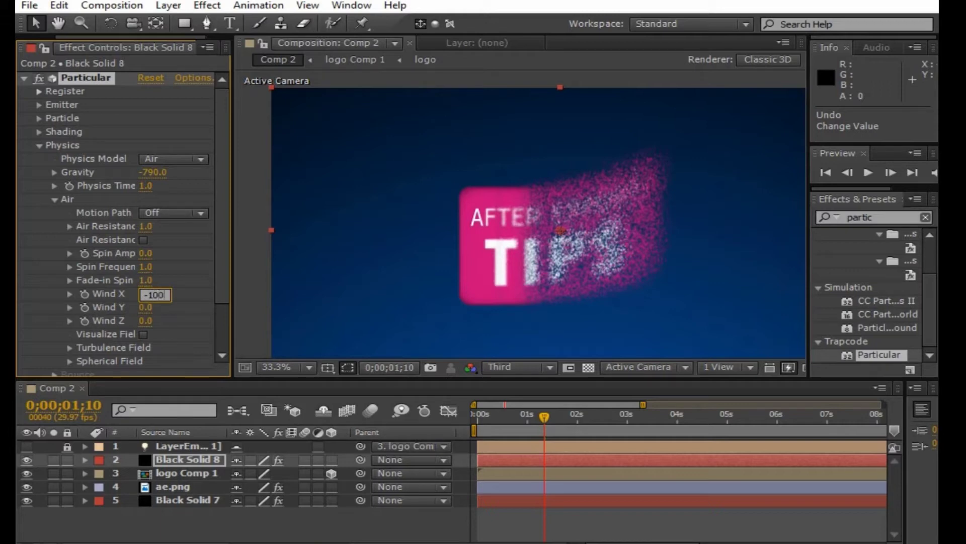
key("Return")
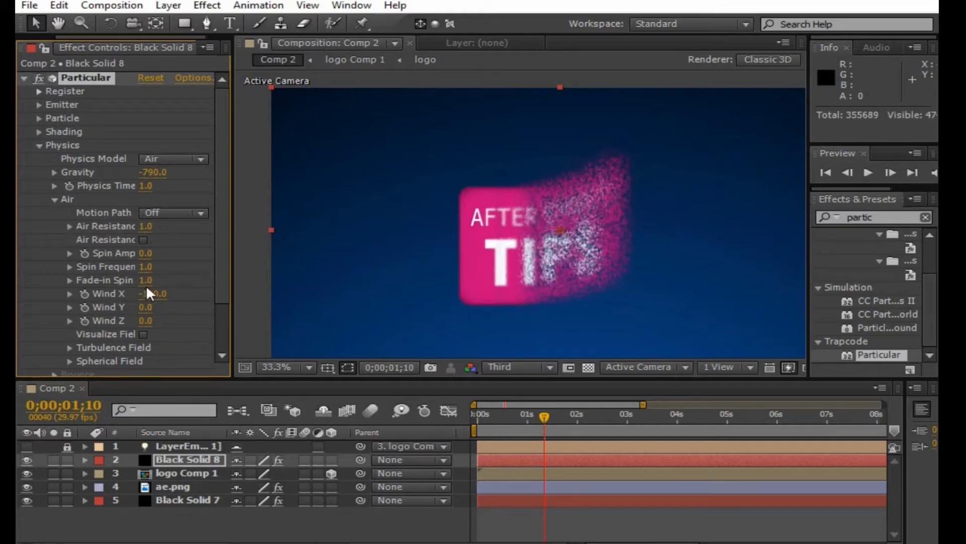
left_click_drag(154, 294, 134, 301)
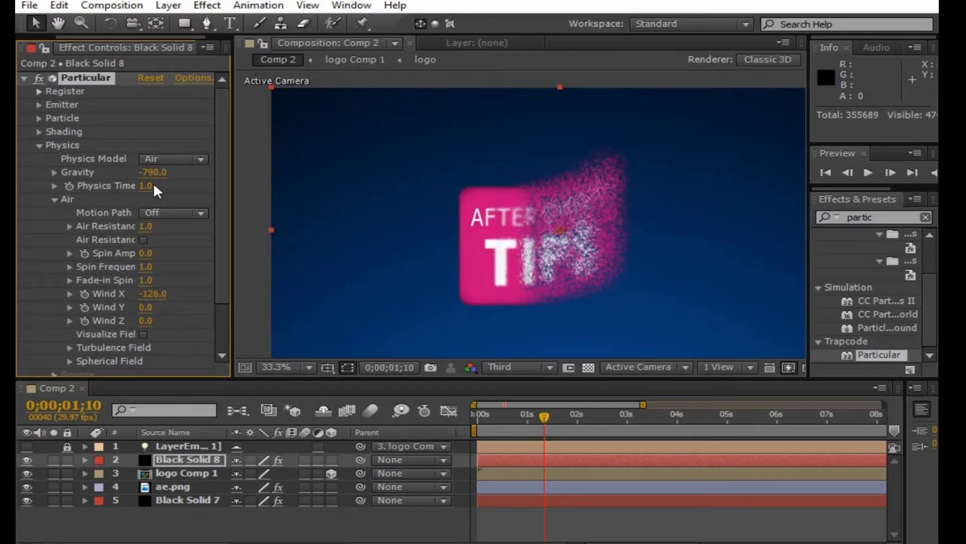
mouse_move(151, 172)
left_mouse_down()
mouse_move(159, 172)
mouse_move(135, 174)
mouse_move(132, 192)
left_mouse_up()
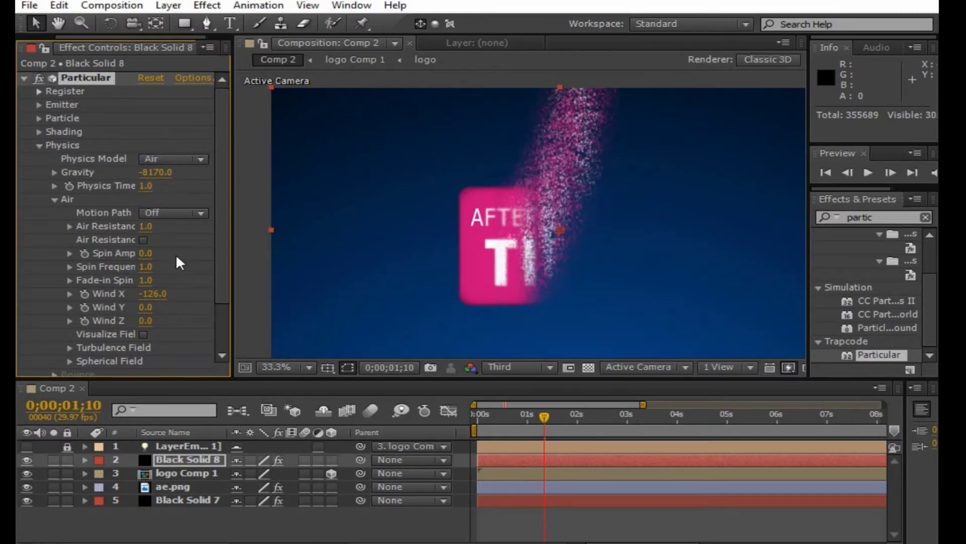
left_click_drag(152, 294, 142, 297)
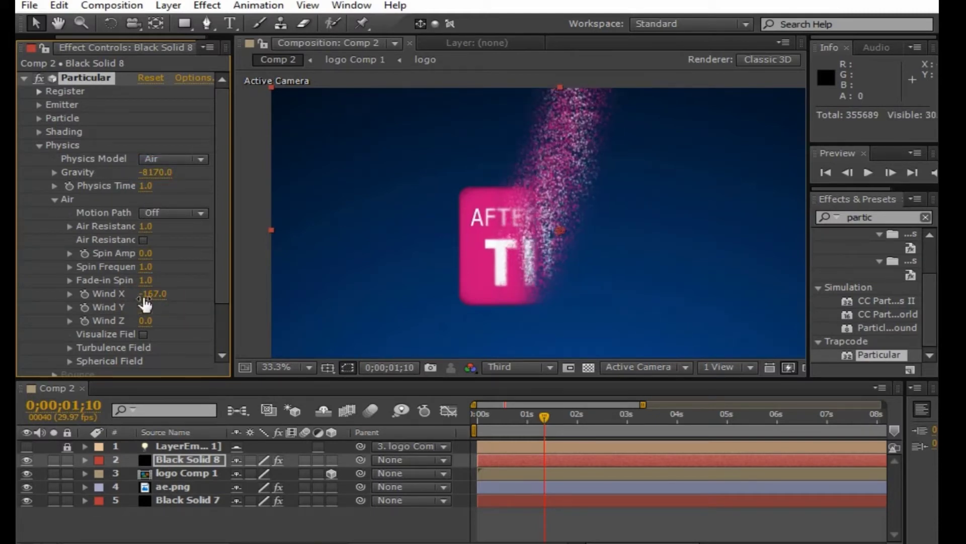
Step: Set the Turbulence Field Fade-in Time to 0.1 and Affect Position to 300
left_click(69, 347)
scroll(86, 330, "down", 5)
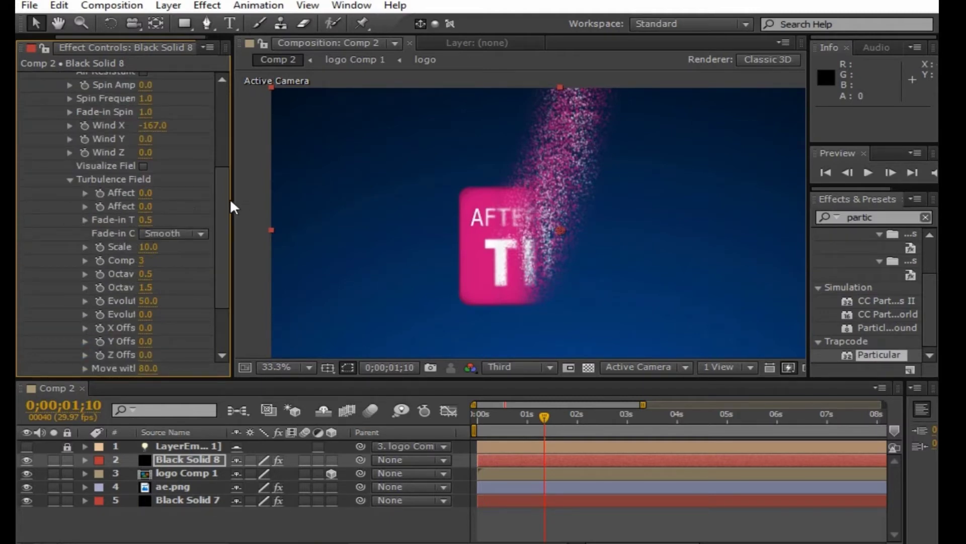
left_click_drag(232, 204, 262, 201)
left_click(161, 220)
type("0.1")
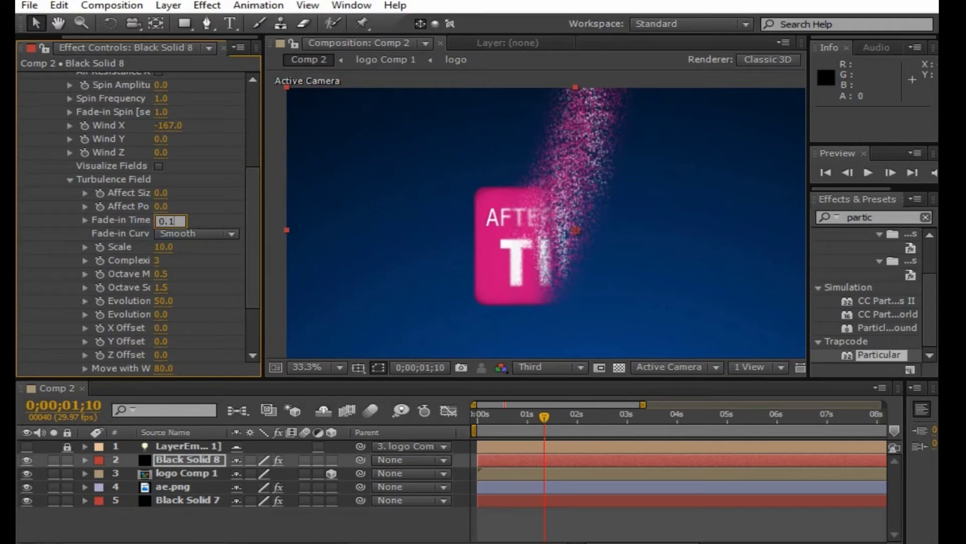
left_click(161, 206)
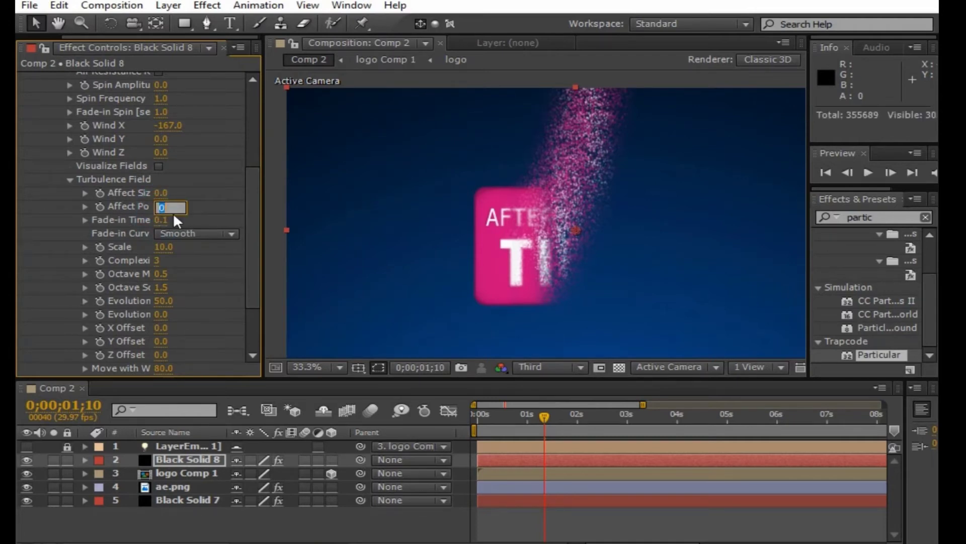
type("300")
key("Return")
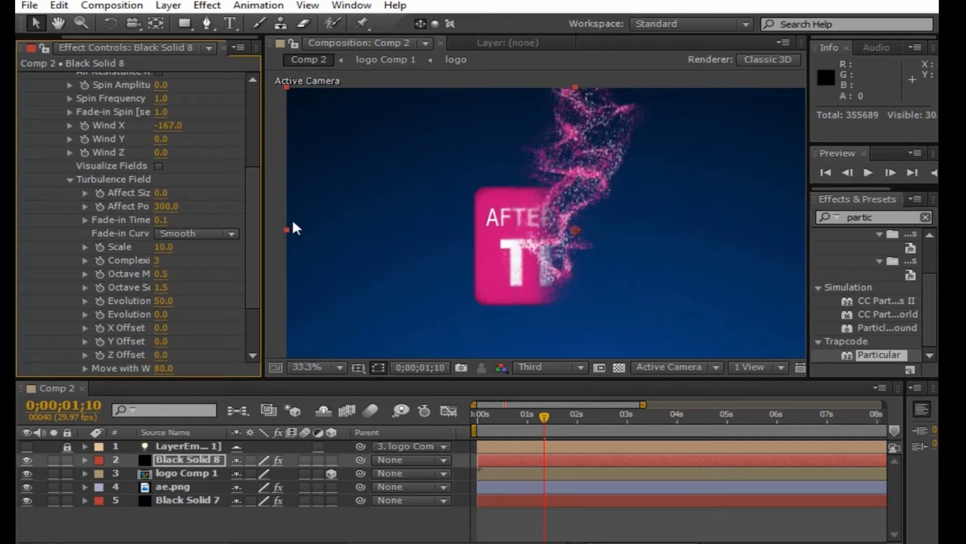
scroll(528, 222, "down", 1)
scroll(523, 298, "up", 2)
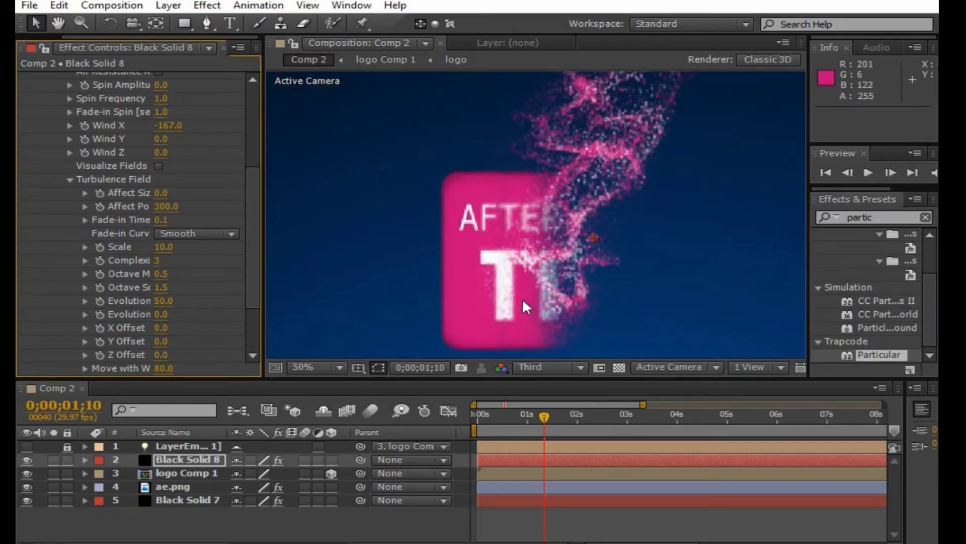
Step: Switch the preview resolution to Full
left_click(548, 367)
left_click(558, 408)
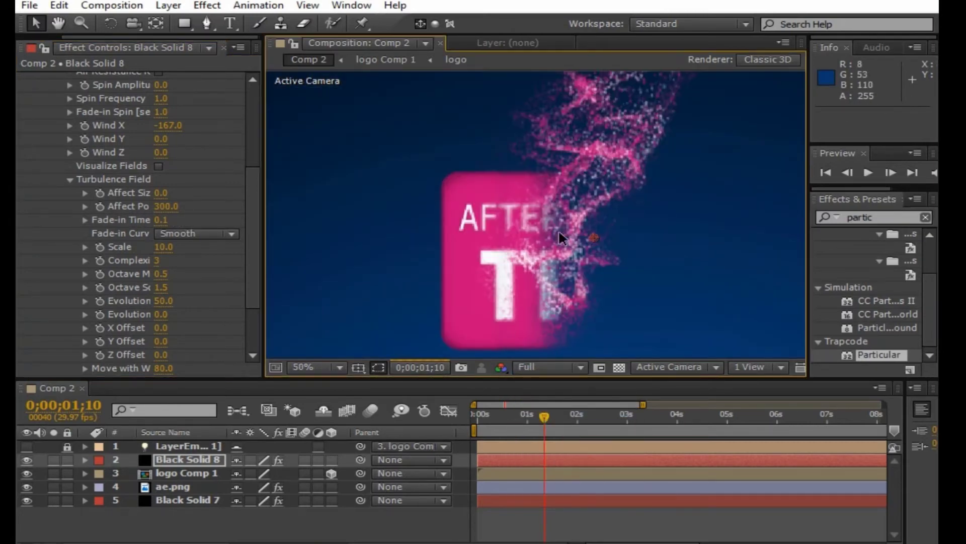
scroll(584, 194, "down", 2)
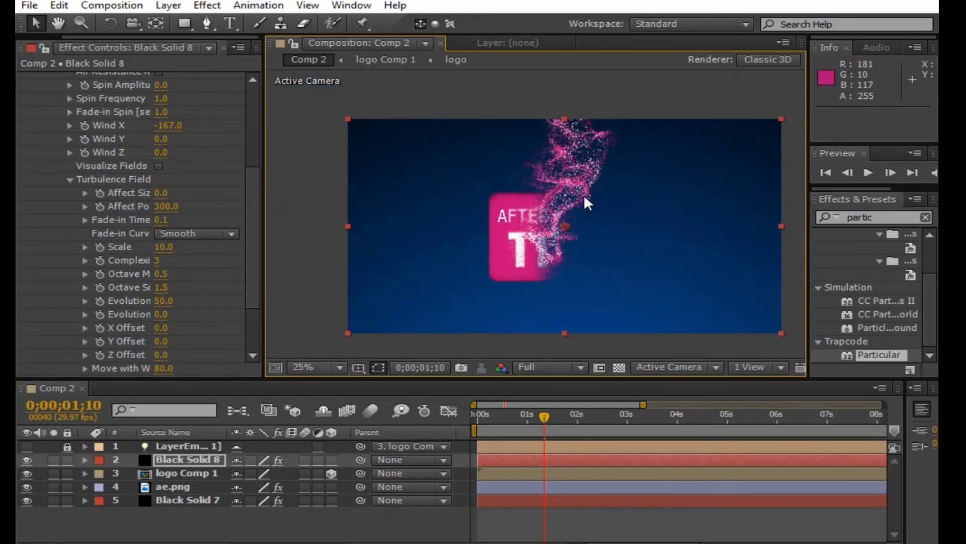
scroll(96, 156, "up", 5)
scroll(76, 141, "up", 3)
Step: Set Particular's Rendering Motion Blur to On, then show the Project panel
left_click(39, 123)
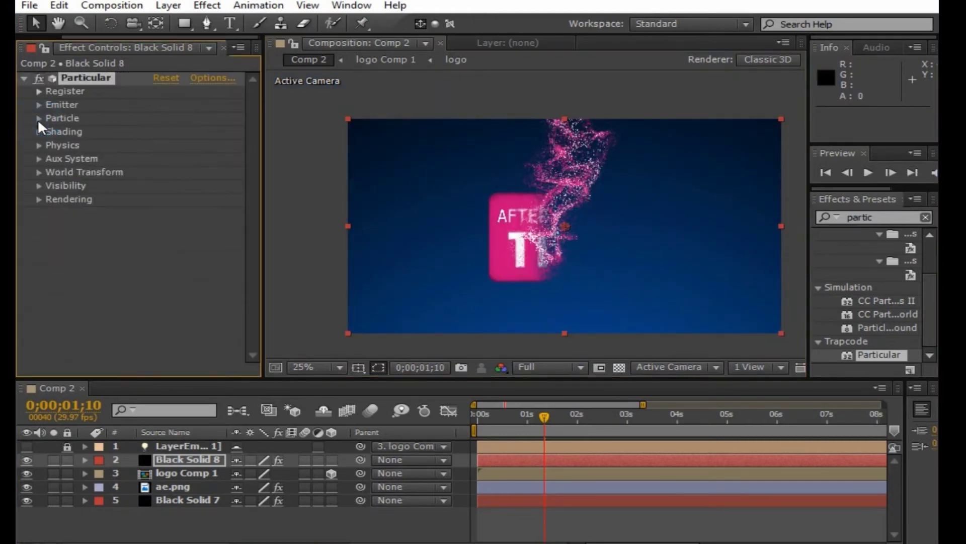
left_click(39, 199)
left_click(54, 281)
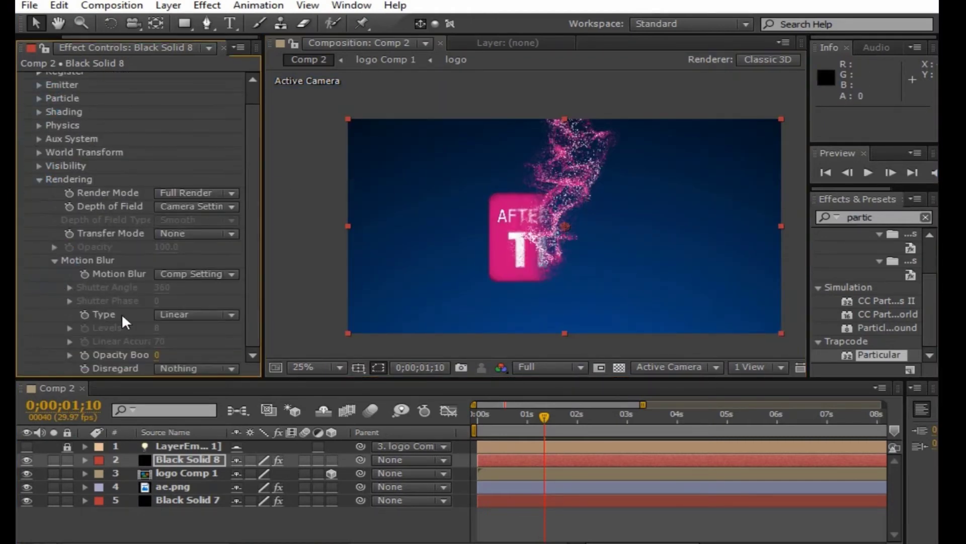
left_click(177, 283)
left_click(189, 325)
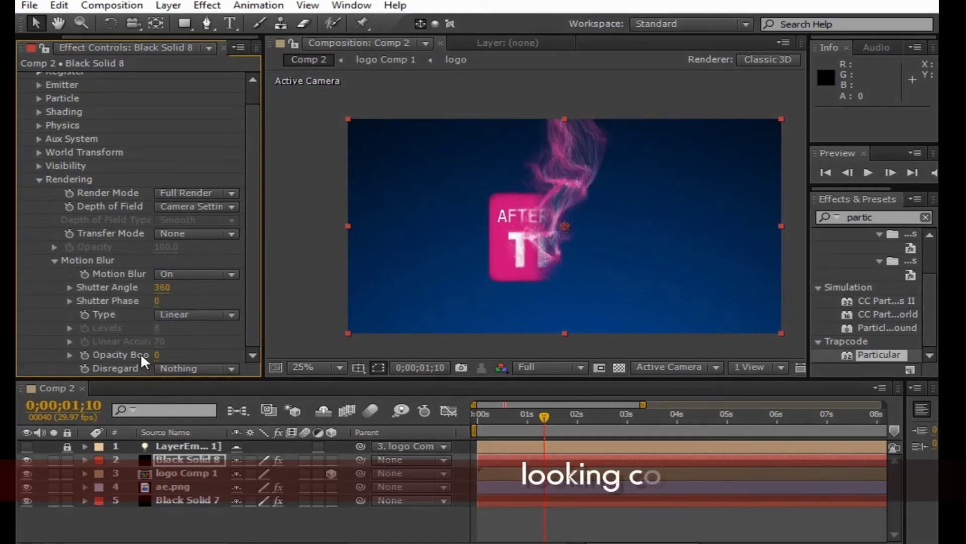
scroll(140, 352, "up", 2)
left_click(39, 199)
left_click_drag(75, 37, 36, 37)
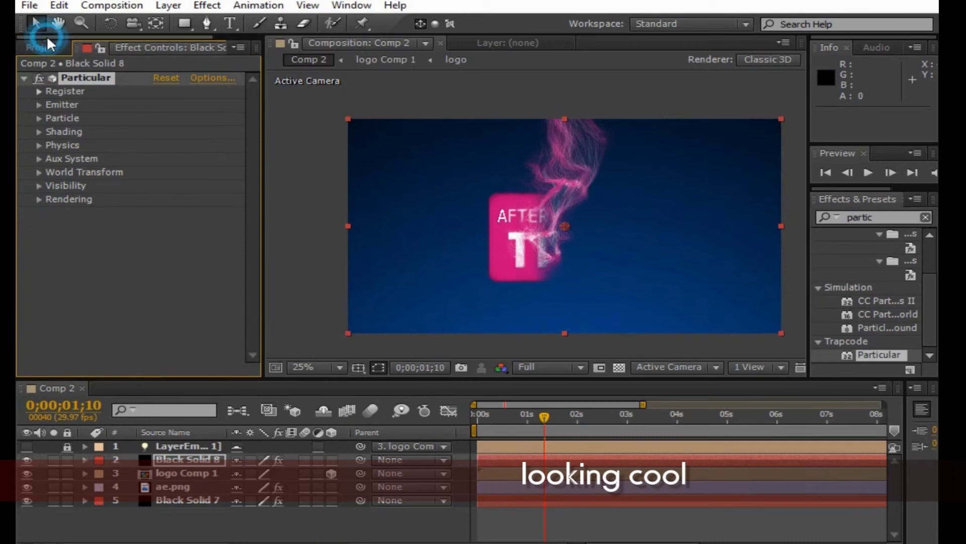
left_click(41, 47)
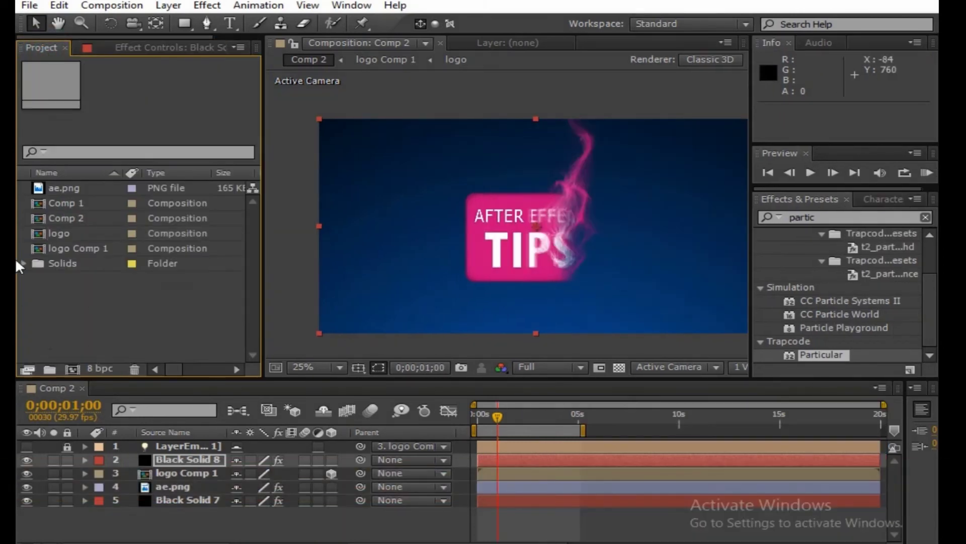
Step: Create Comp 3 with default settings and place Comp 2 in it
left_click(112, 5)
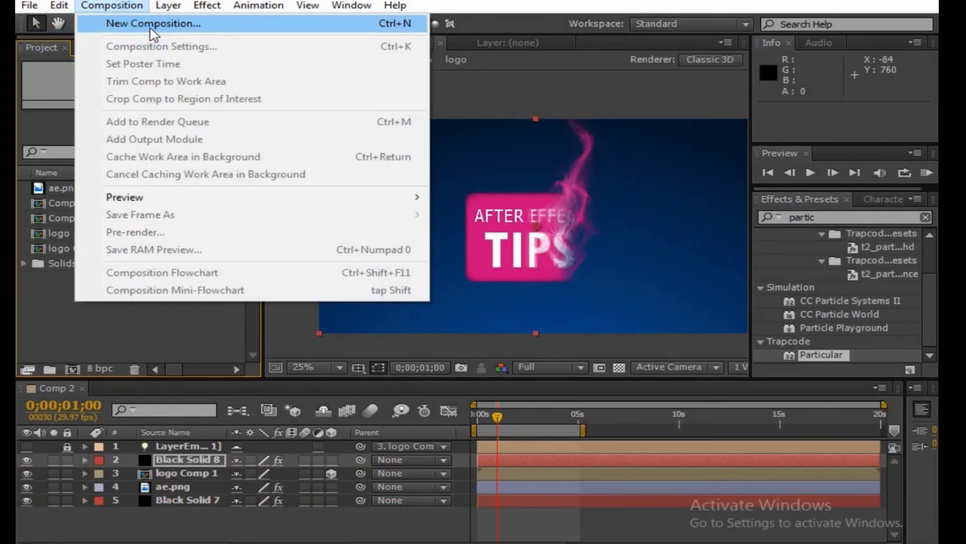
left_click(141, 24)
left_click(543, 436)
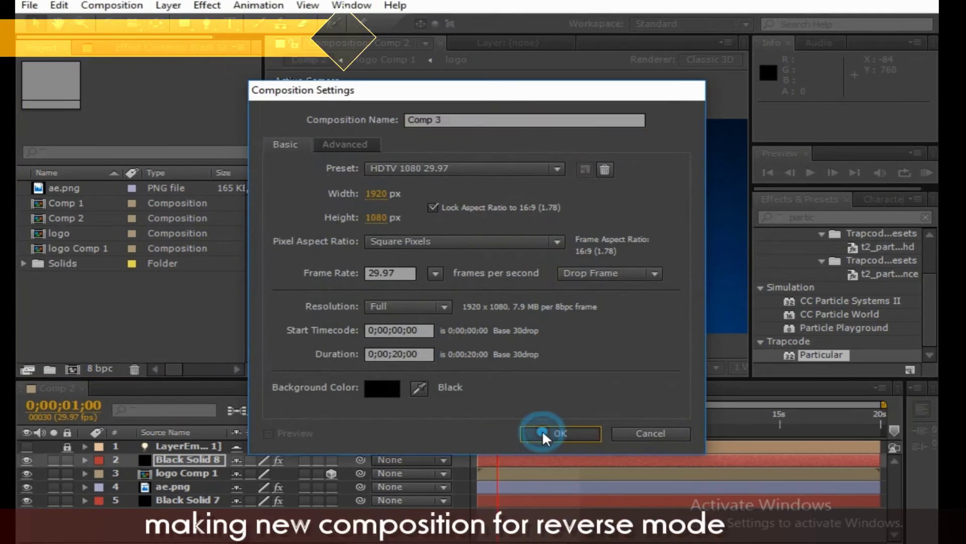
left_click_drag(65, 218, 104, 471)
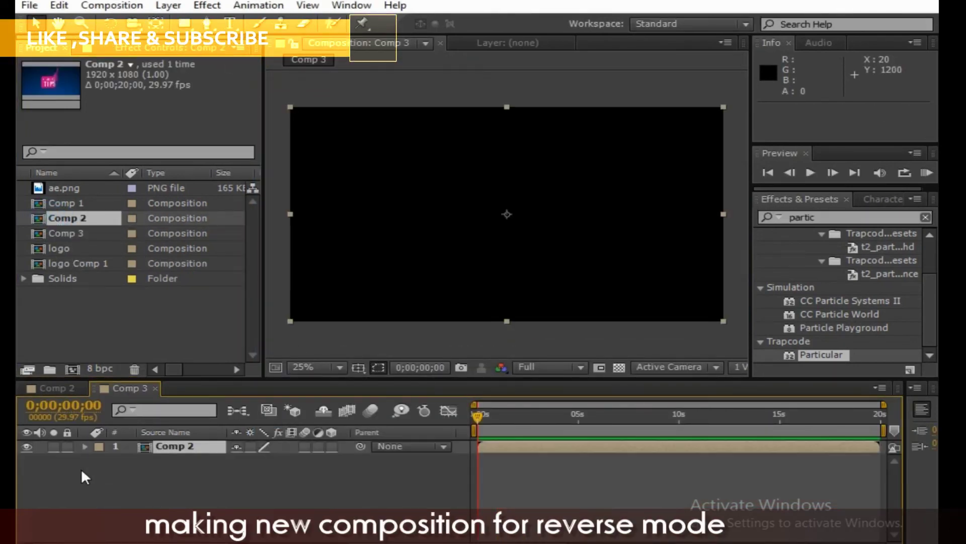
Step: Time-reverse the Comp 2 layer and start the work area at 0;00;16;06
right_click(190, 447)
mouse_move(282, 133)
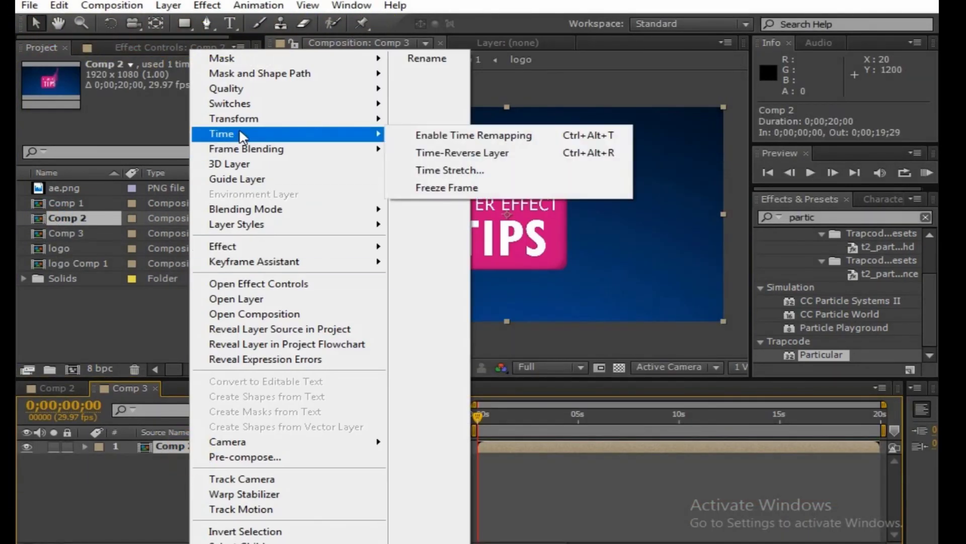
left_click(460, 153)
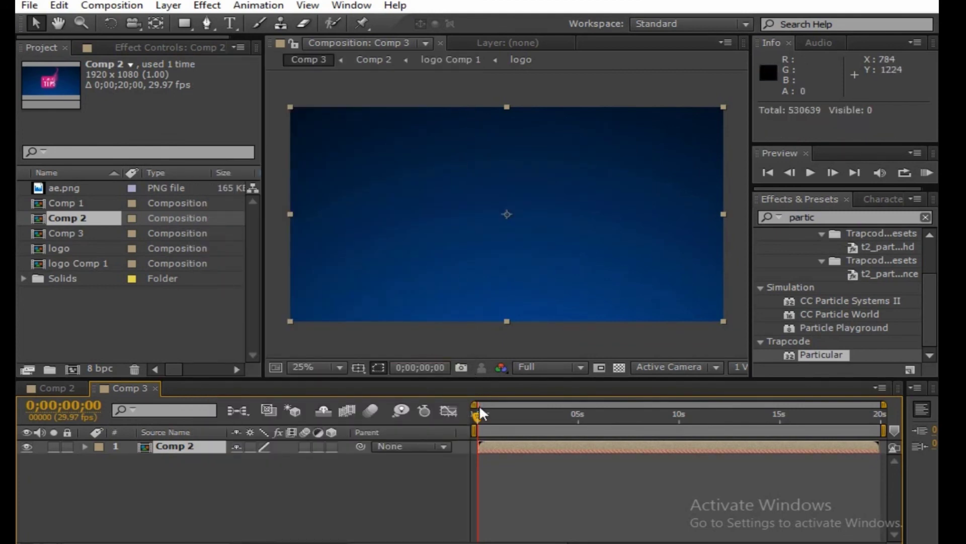
left_click_drag(477, 415, 806, 423)
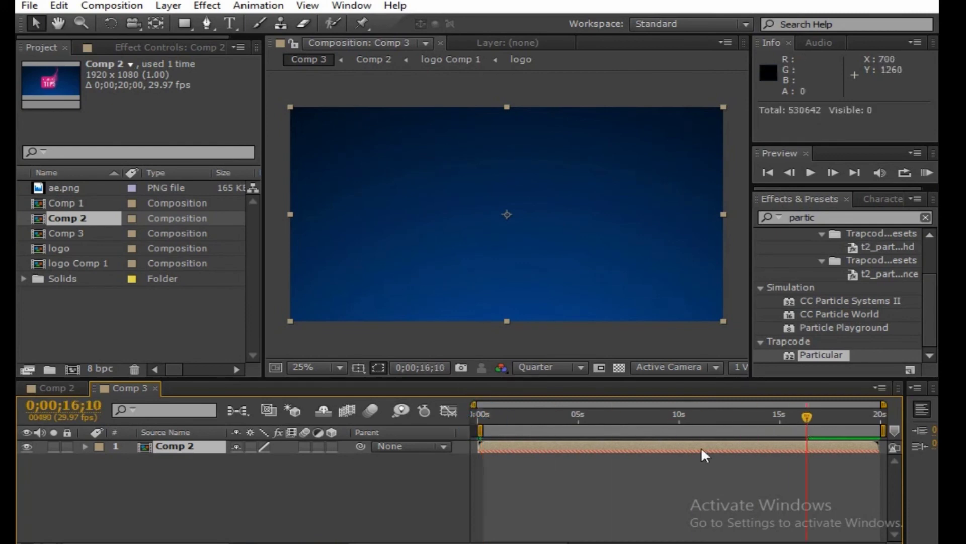
left_click_drag(478, 431, 806, 427)
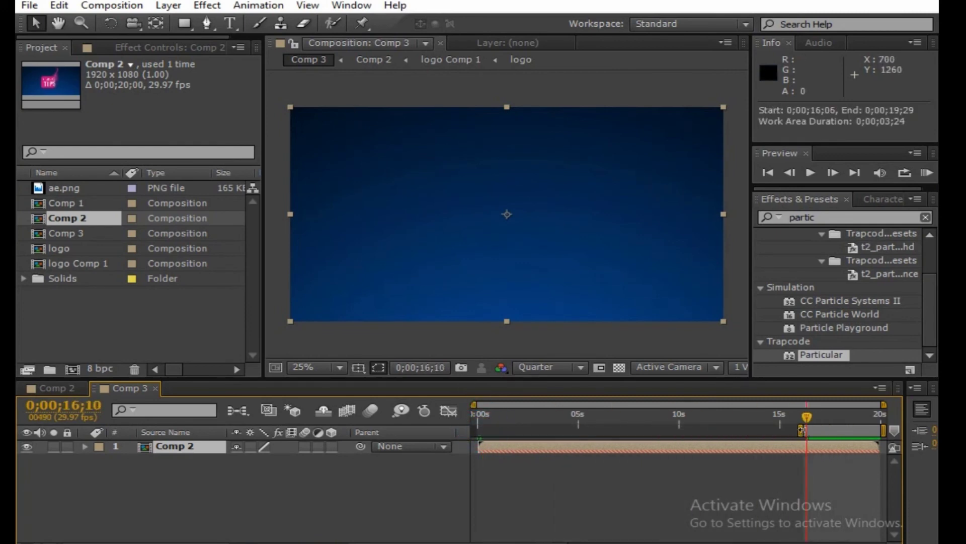